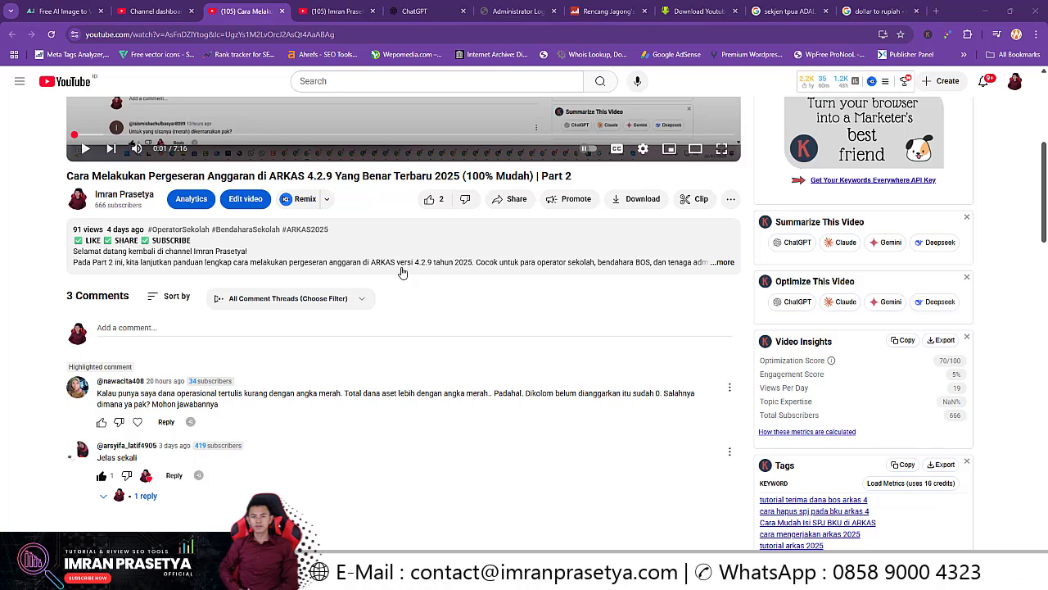
scroll(402, 273, up, 4)
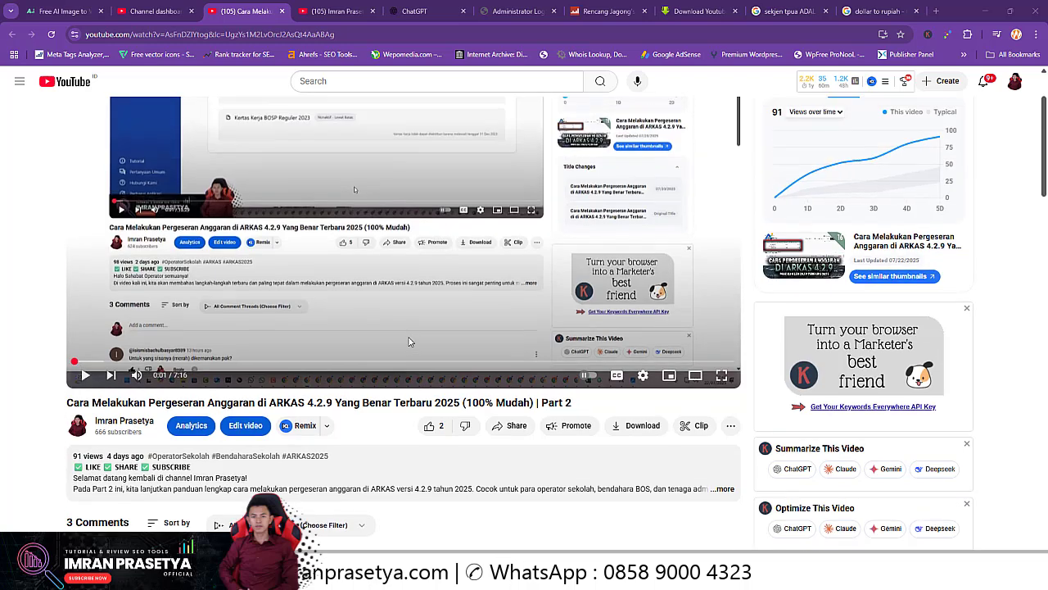
key(ctrl+Tab)
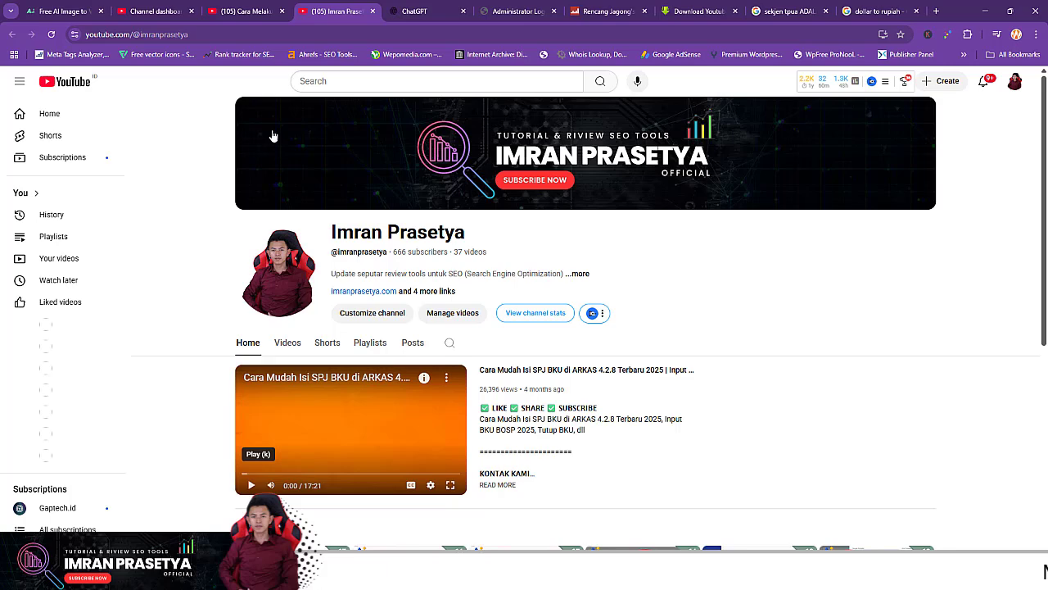
click(234, 11)
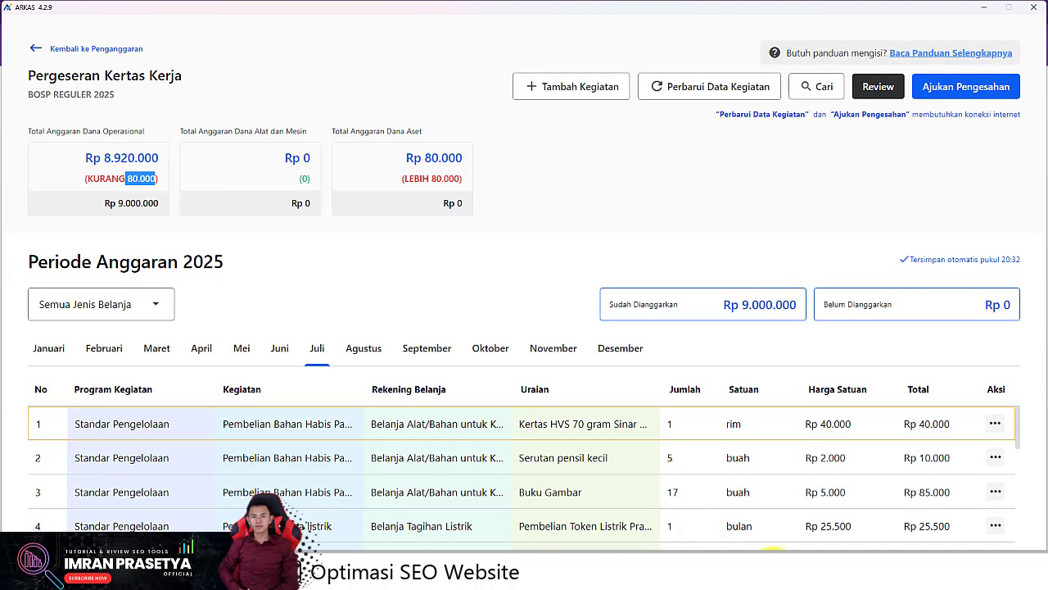
Step: In ARKAS, compare the differences under Dana Operasional and Dana Aset with the Belum Dianggarkan amount on the Pergeseran Kertas Kerja page
click(496, 274)
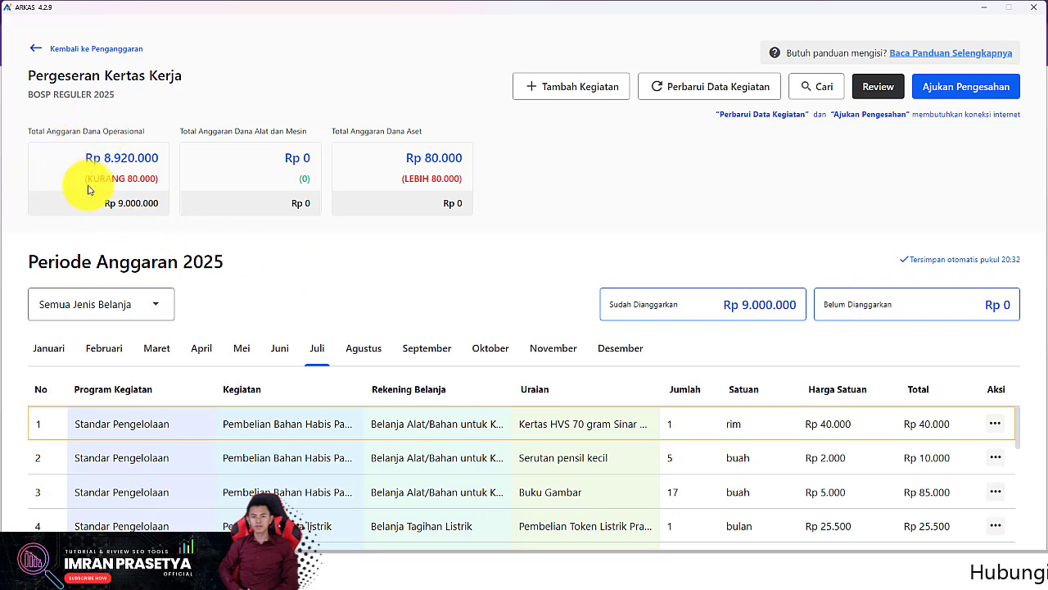
drag(79, 181, 158, 178)
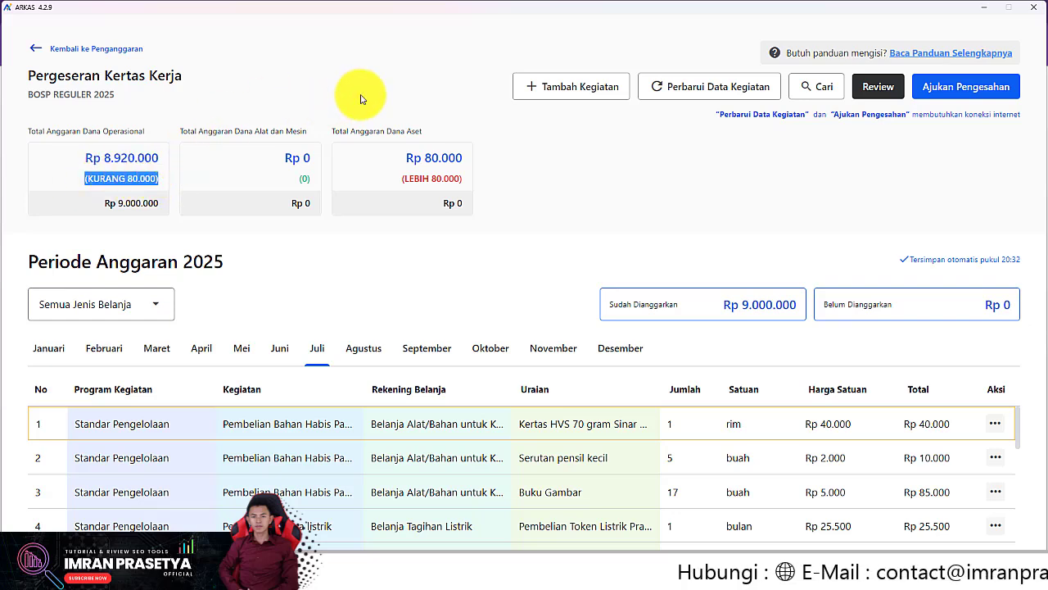
drag(398, 180, 467, 183)
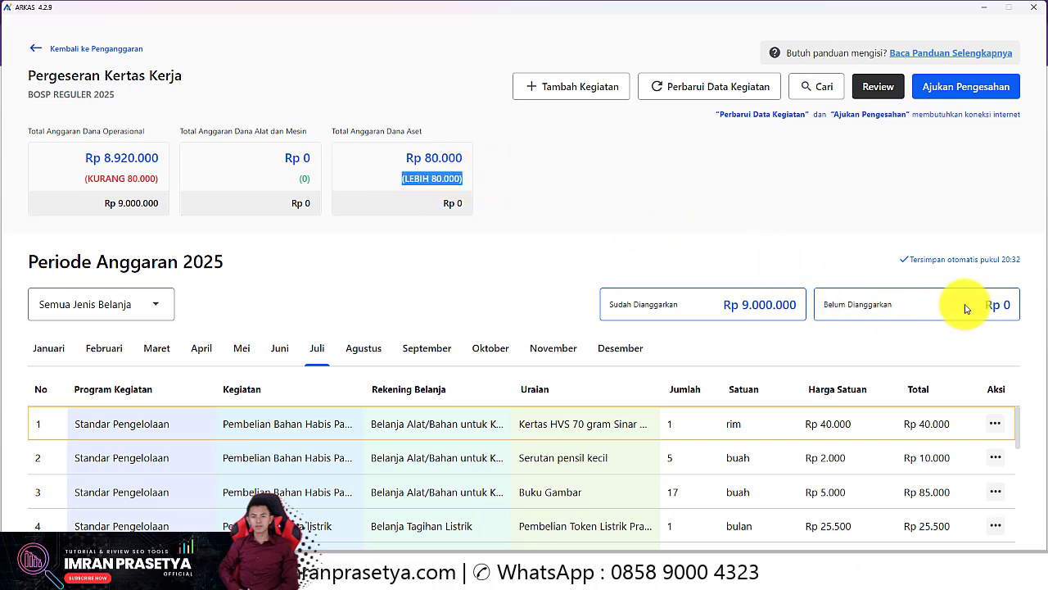
drag(1013, 305, 984, 304)
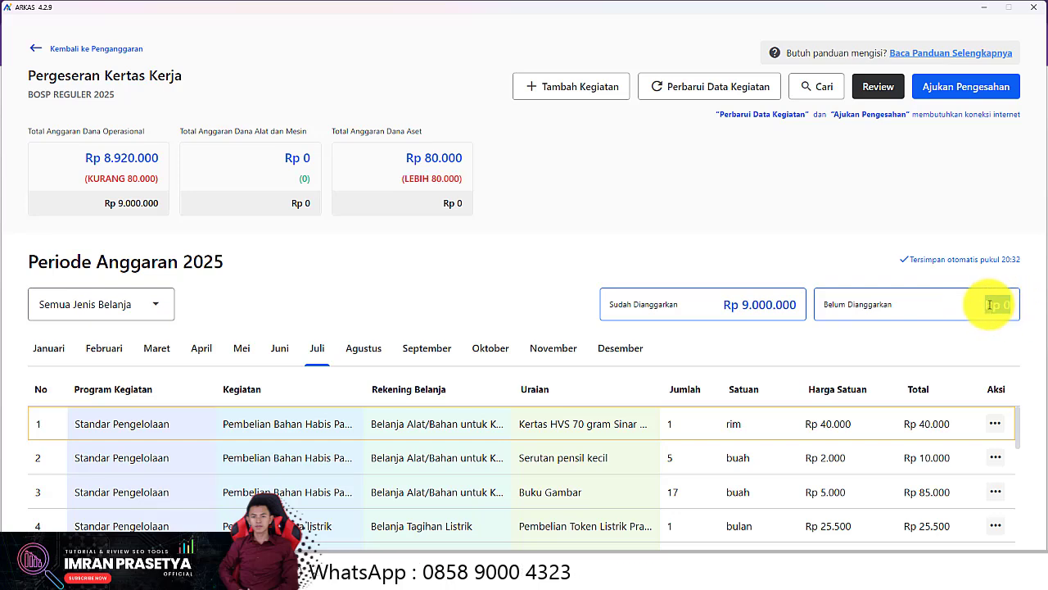
click(503, 275)
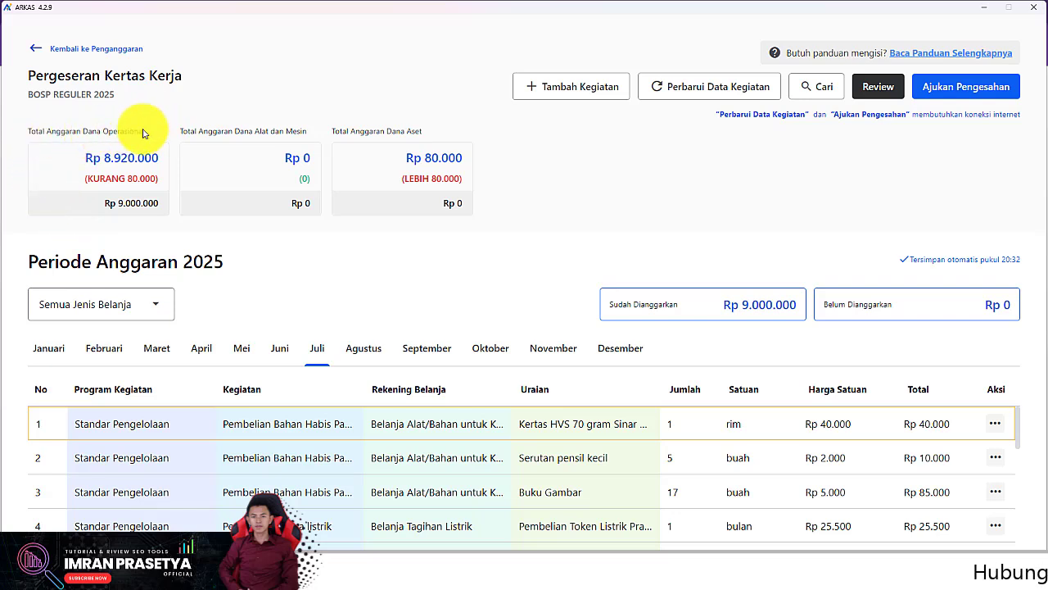
Step: Check the bottom-line amounts of the Dana Operasional, Dana Alat dan Mesin and Dana Aset budget cards
drag(143, 133, 12, 133)
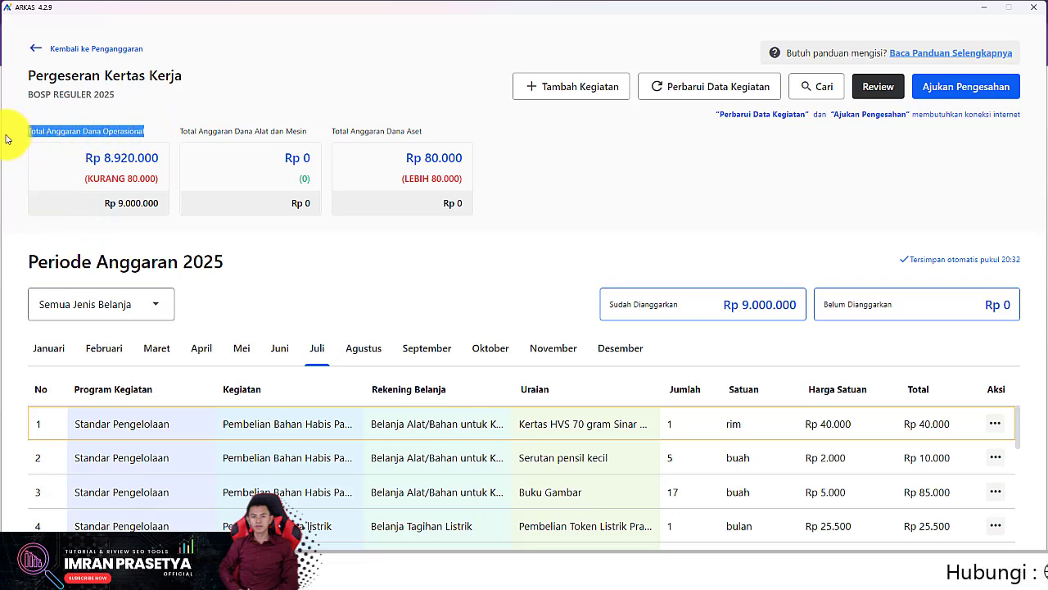
click(80, 213)
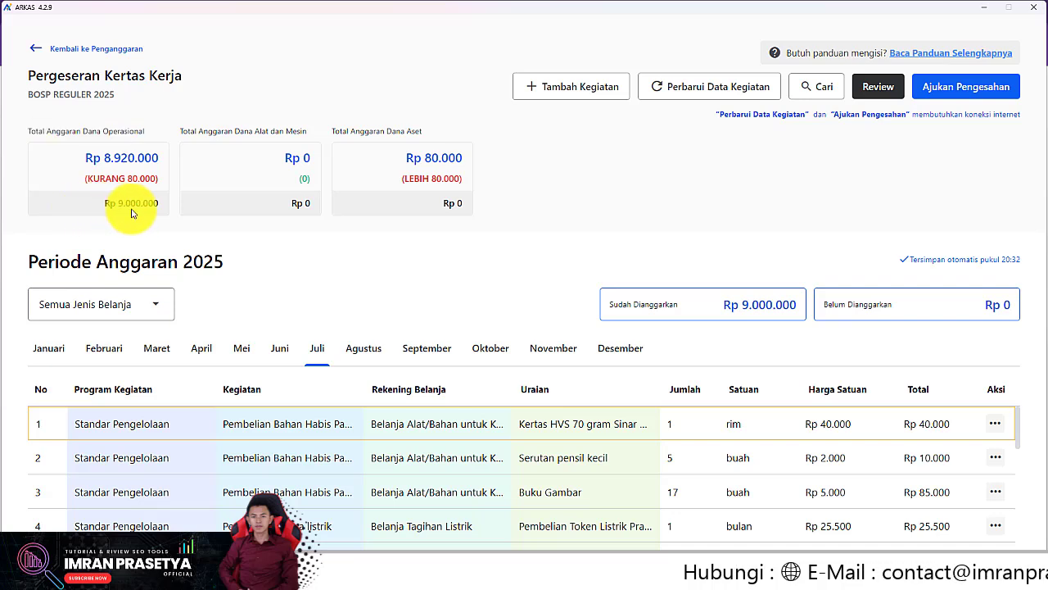
drag(168, 206, 102, 203)
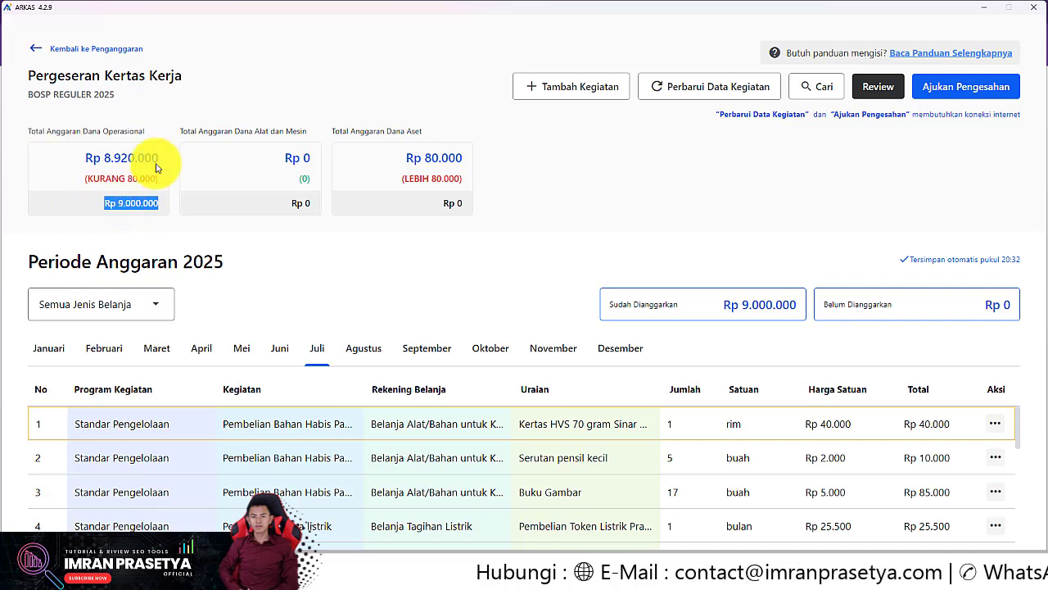
click(292, 204)
drag(293, 204, 316, 205)
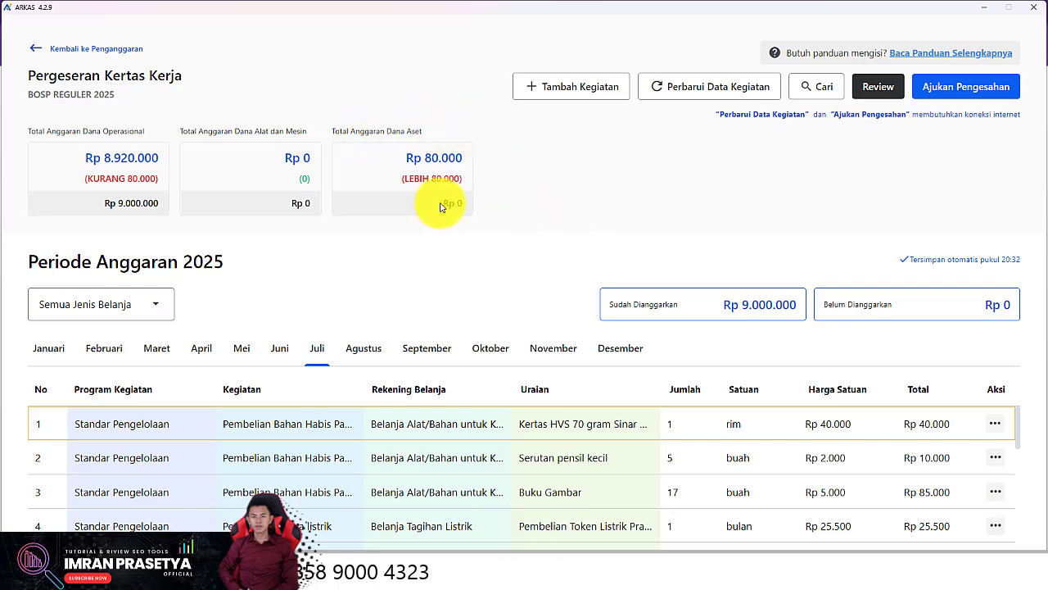
drag(437, 205, 467, 205)
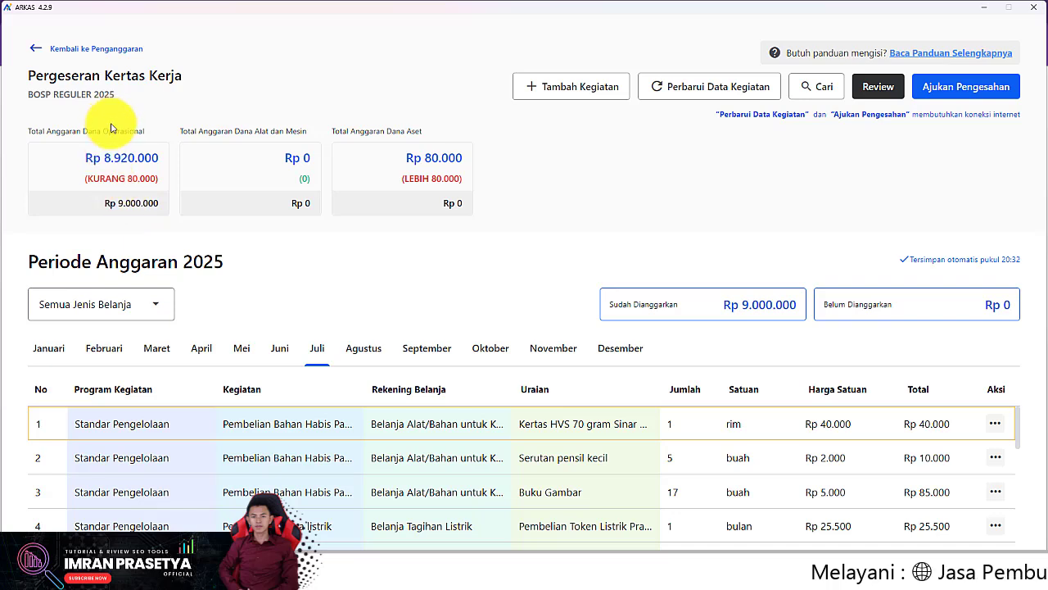
Step: Review the Dana Alat dan Mesin card's total, difference and bottom-line amount alongside the bottom-line amount for Dana Aset
drag(144, 131, 30, 131)
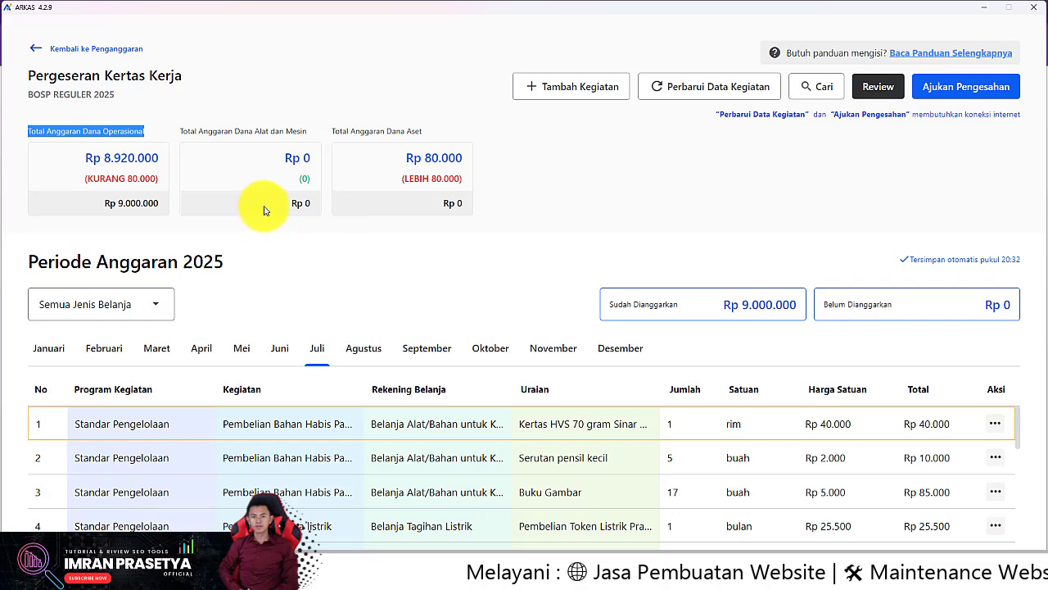
drag(265, 205, 320, 204)
drag(399, 206, 477, 206)
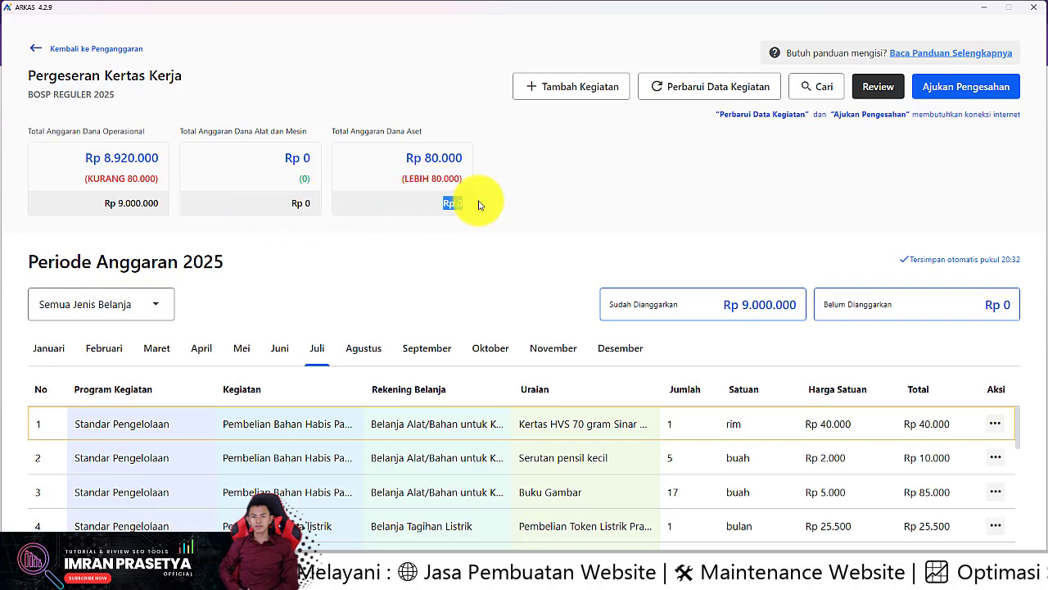
click(547, 207)
drag(276, 181, 311, 180)
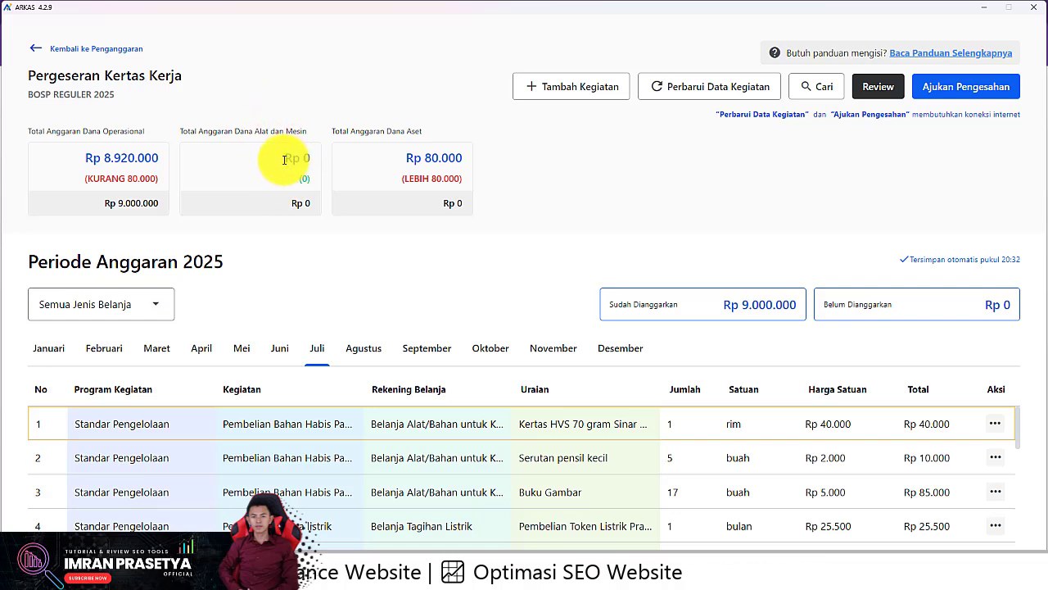
click(286, 157)
double_click(308, 157)
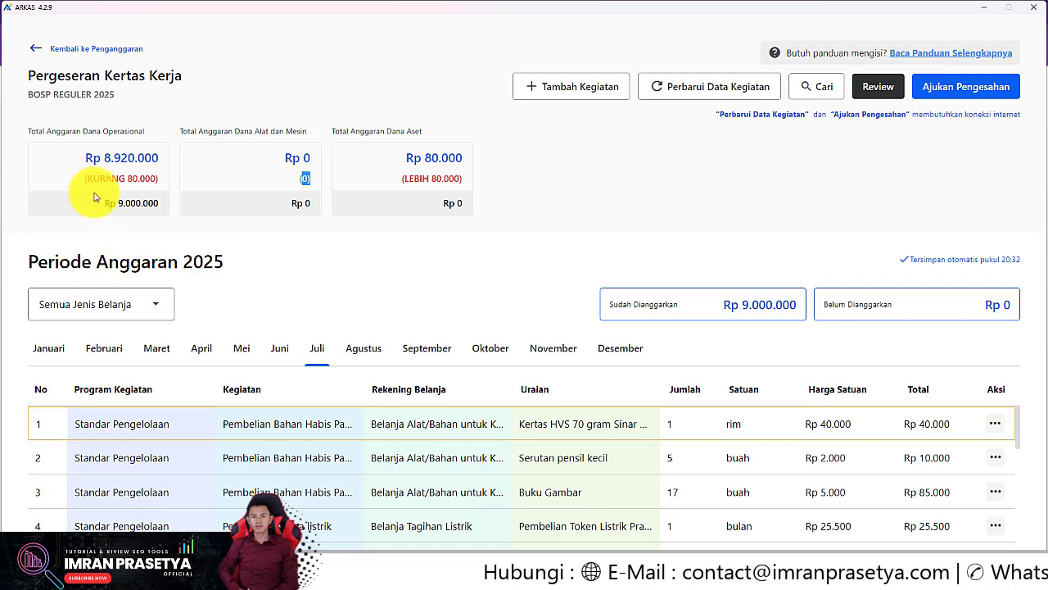
Step: Examine the Dana Operasional card's bottom-line amount, current total and KURANG label
drag(158, 203, 96, 206)
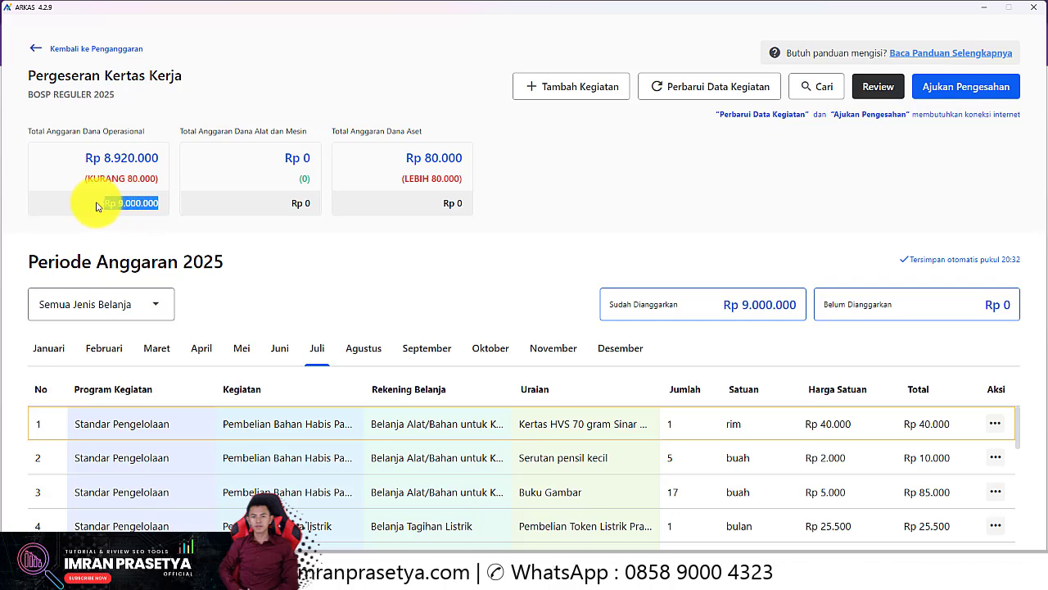
click(96, 207)
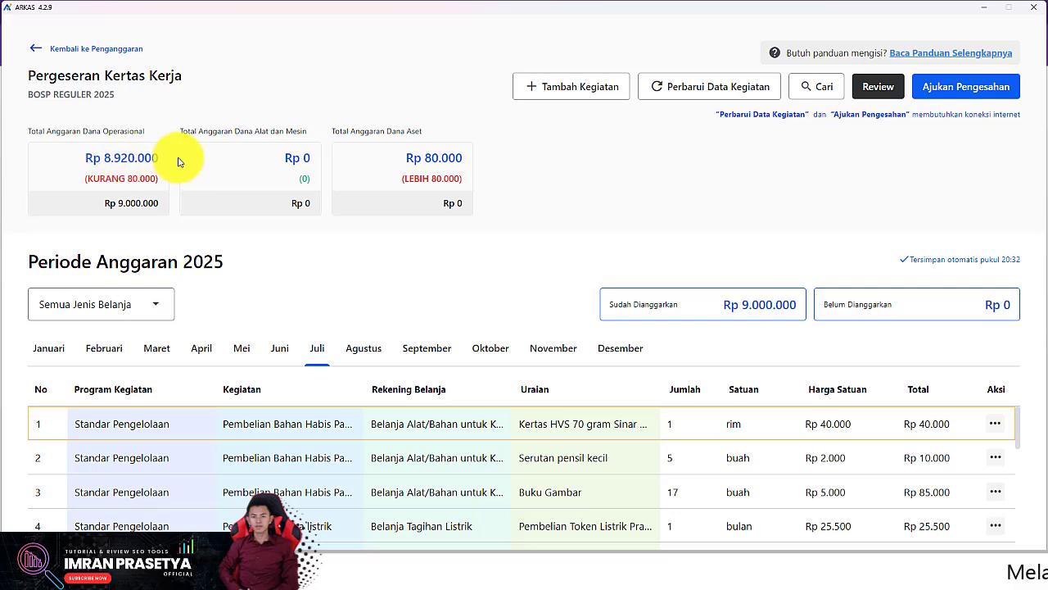
drag(183, 159, 70, 156)
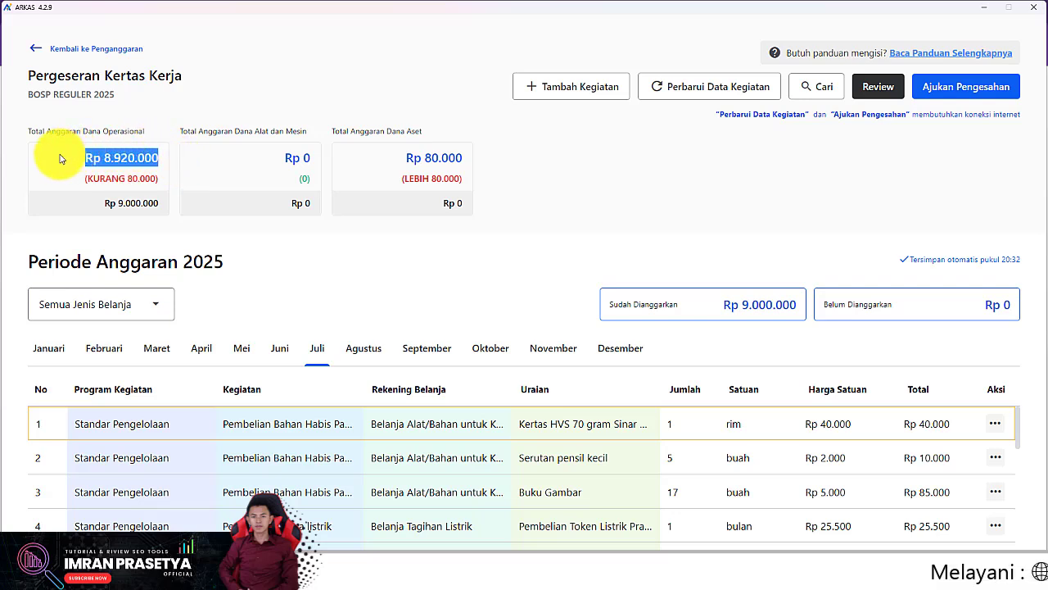
click(57, 156)
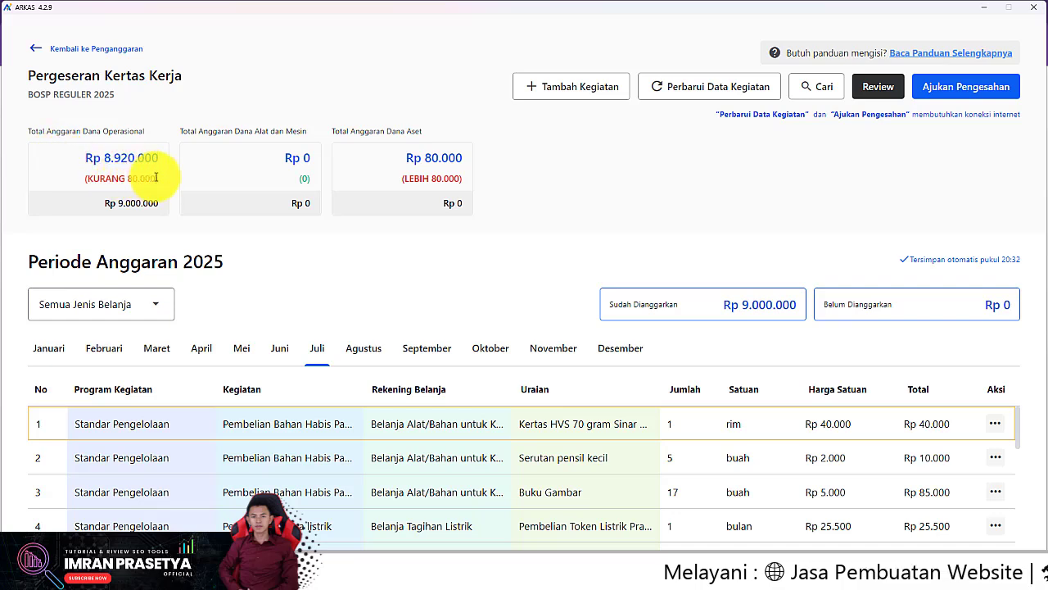
drag(128, 182, 19, 188)
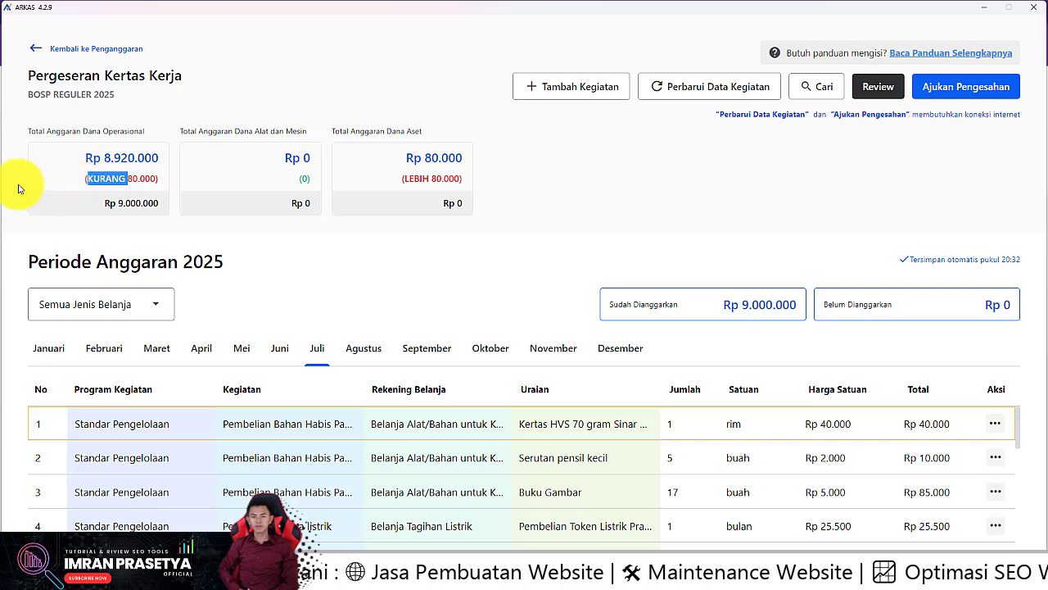
click(19, 188)
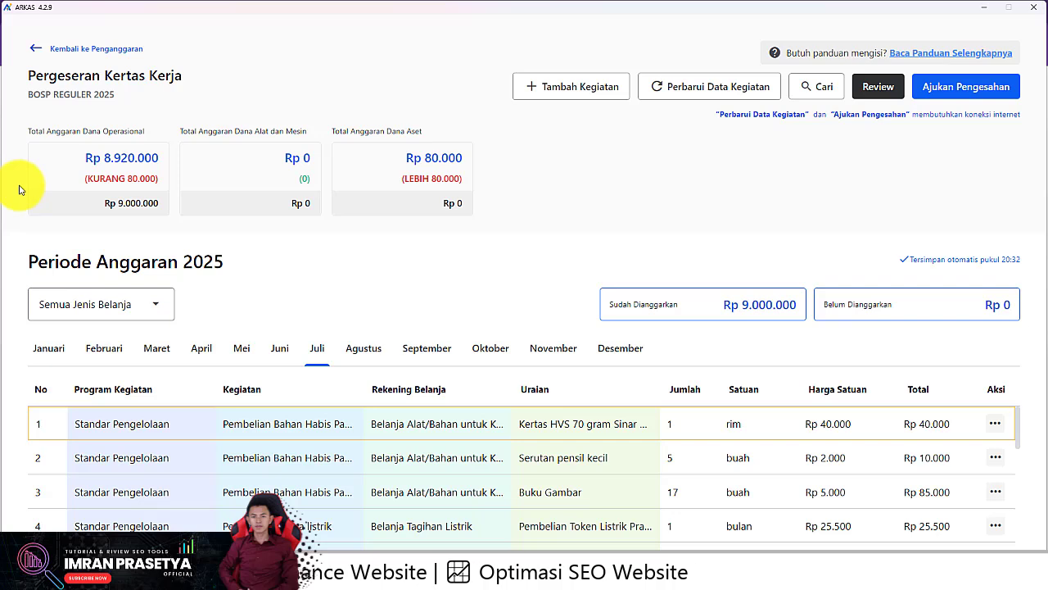
Step: Compare the Dana Operasional shortfall with the gap between its current total and bottom-line amount
double_click(301, 178)
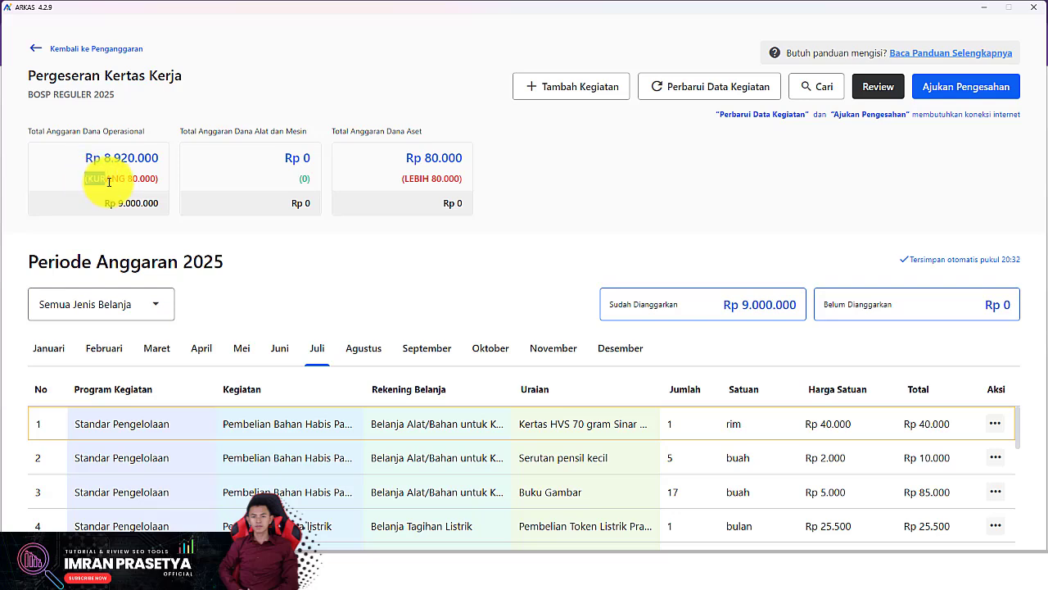
drag(109, 182, 159, 180)
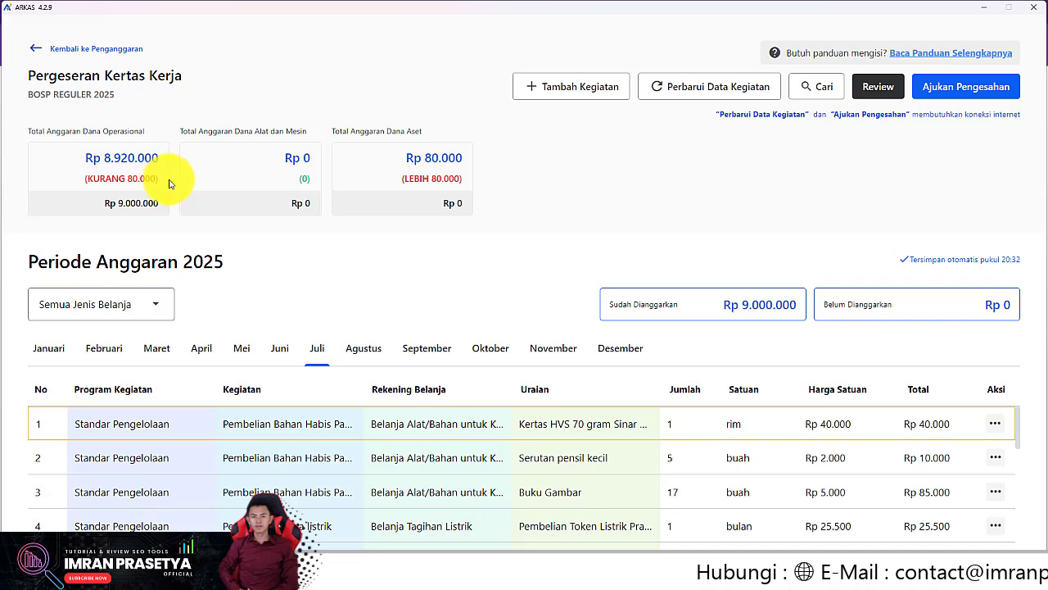
drag(170, 172, 93, 180)
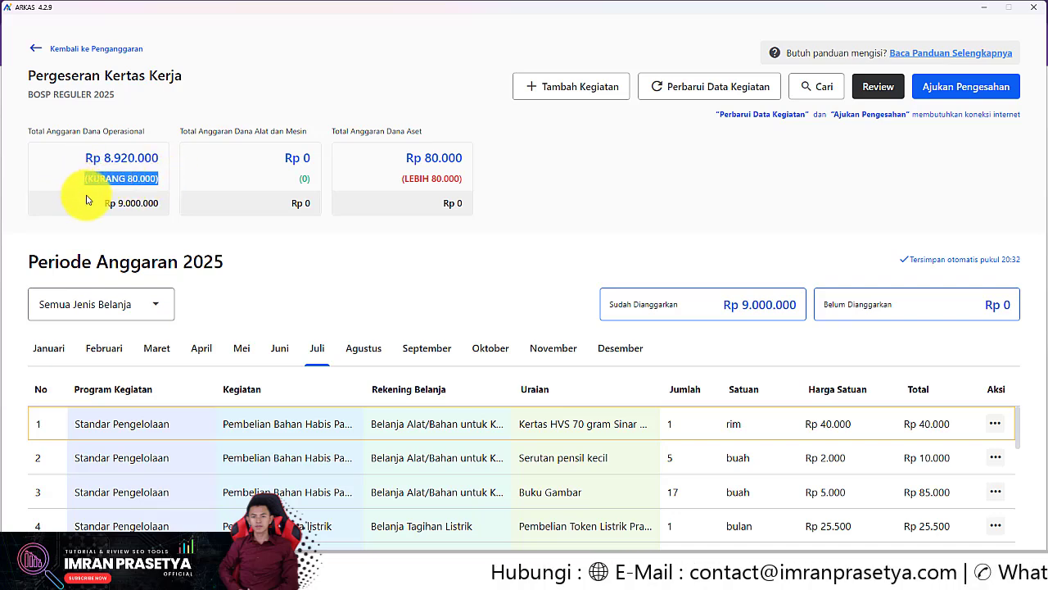
click(146, 180)
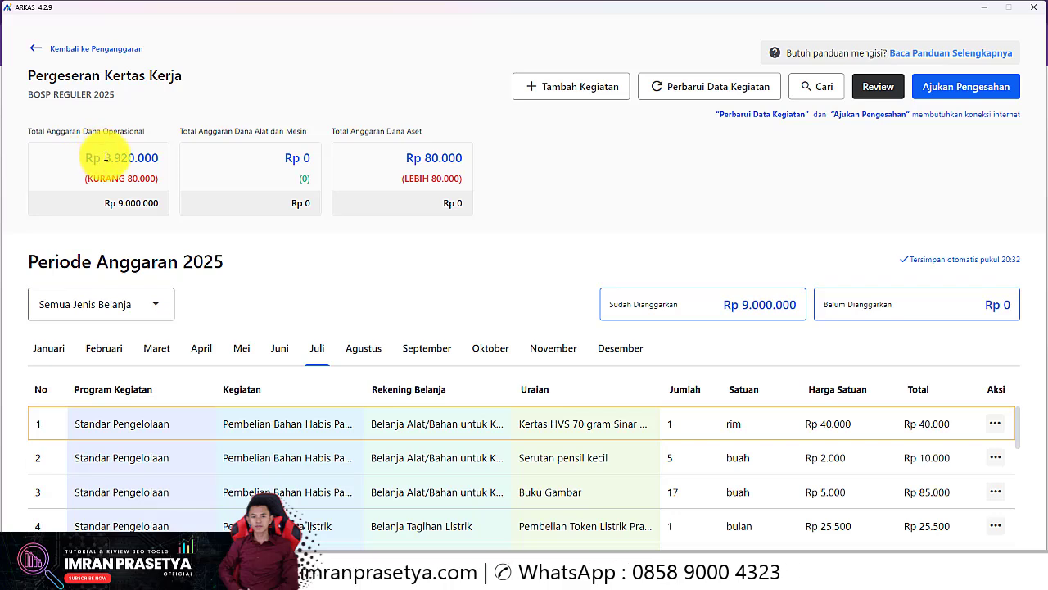
drag(103, 157, 166, 159)
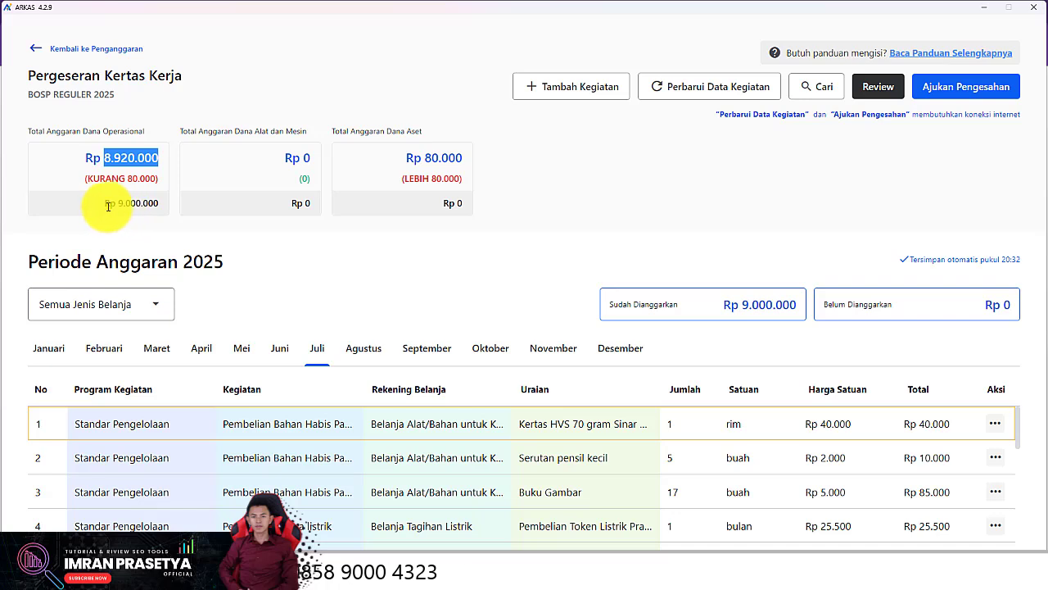
drag(82, 204, 140, 208)
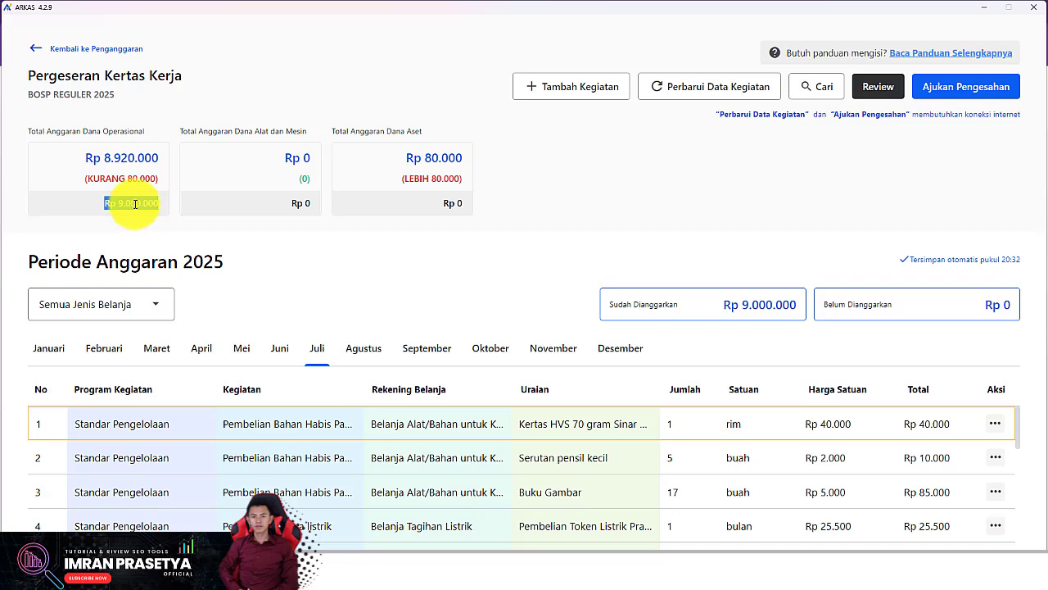
drag(80, 156, 144, 153)
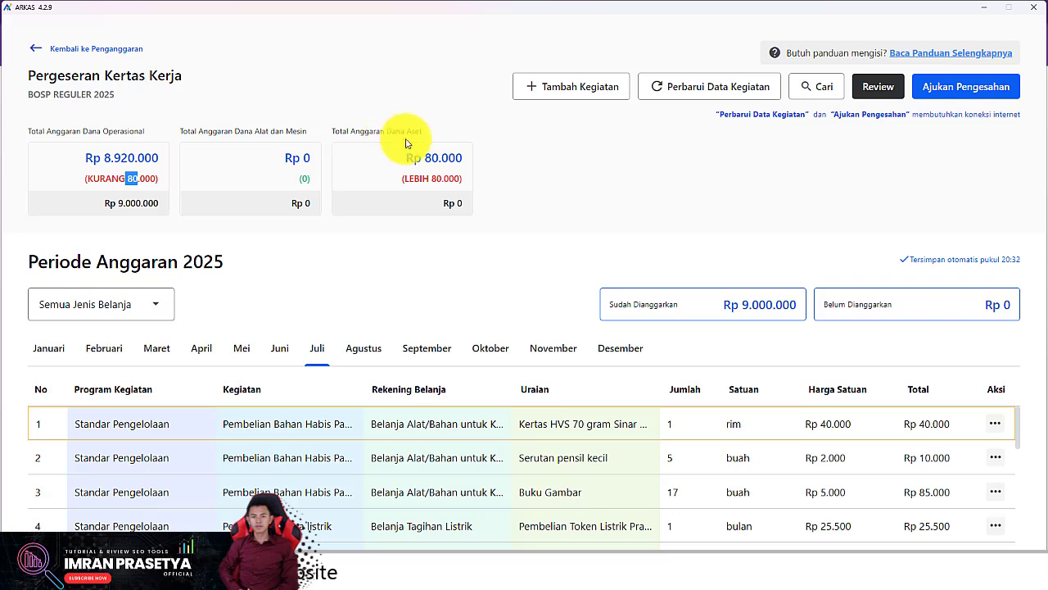
Step: Compare the Dana Aset card's total and bottom-line amount, and recheck the Dana Operasional shortfall
drag(494, 162, 415, 159)
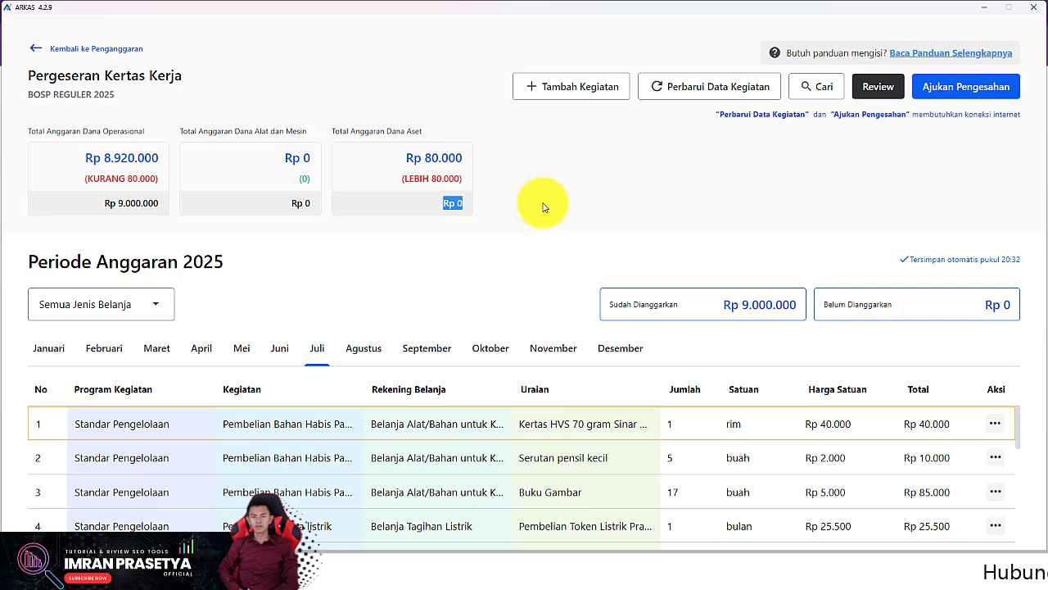
triple_click(452, 203)
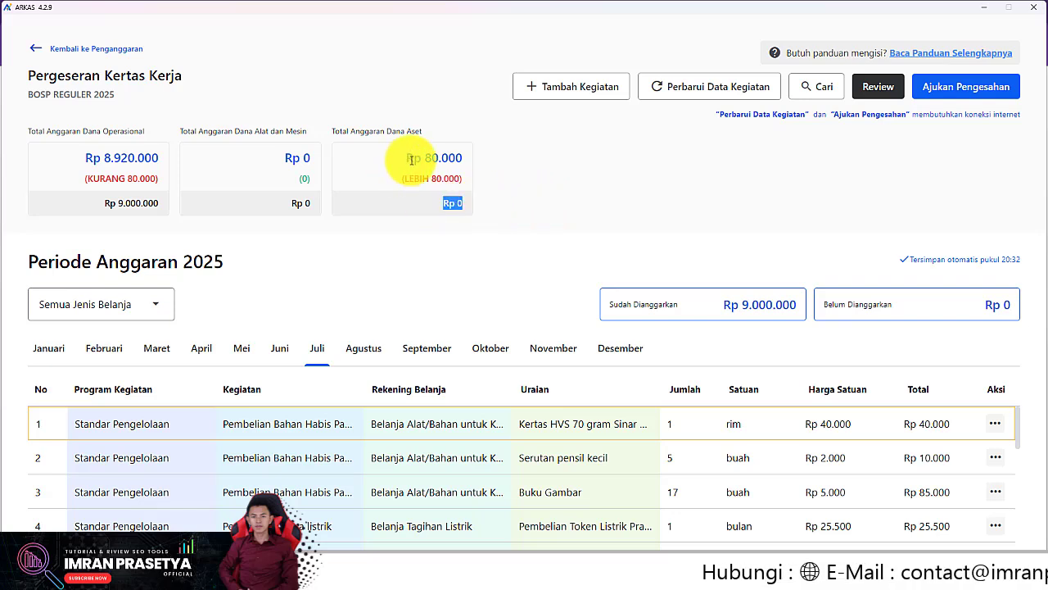
drag(407, 157, 485, 157)
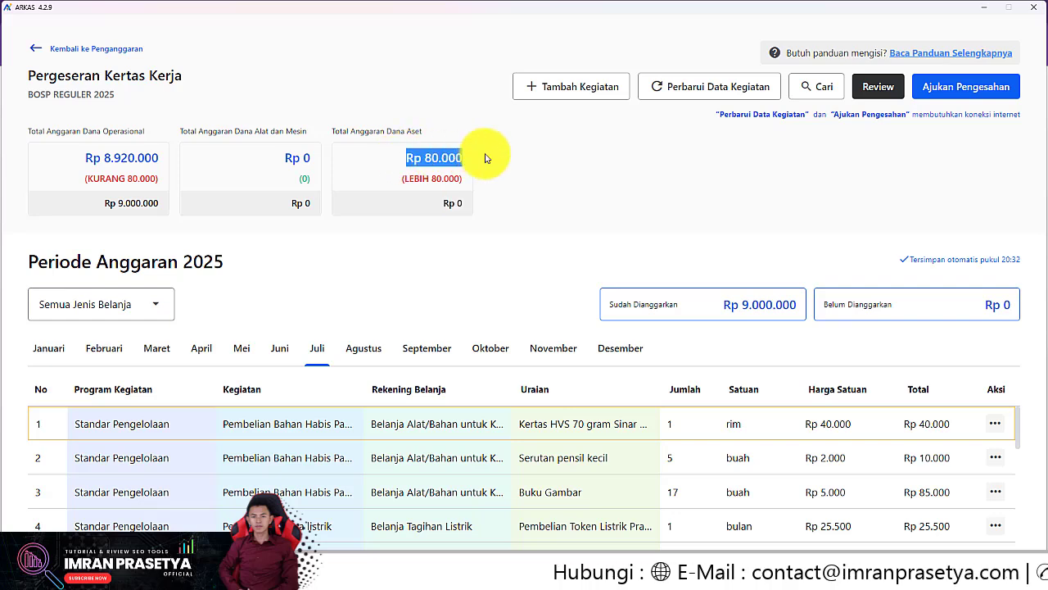
click(531, 185)
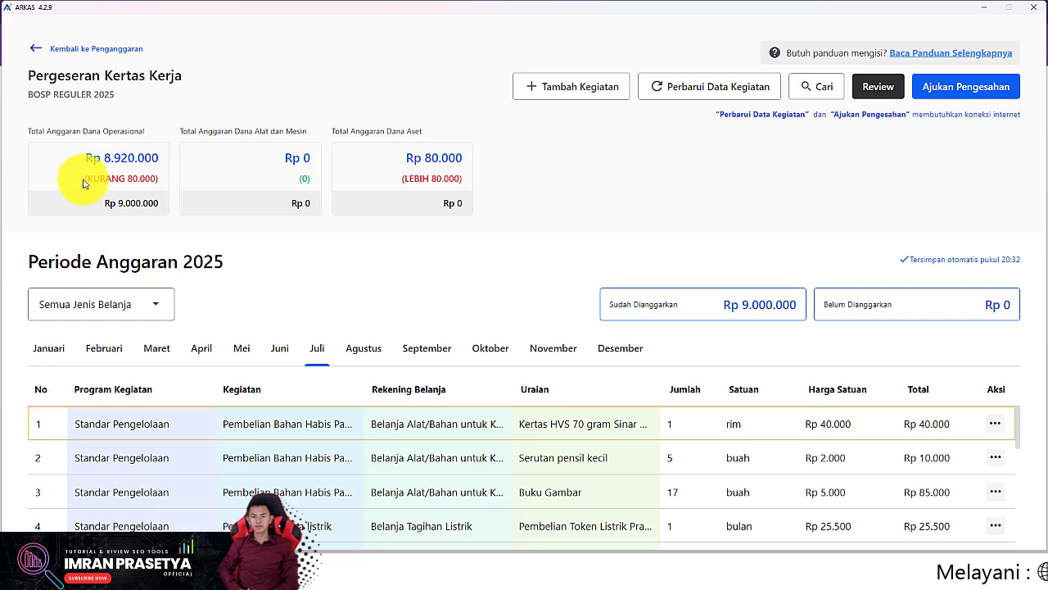
drag(85, 178, 160, 187)
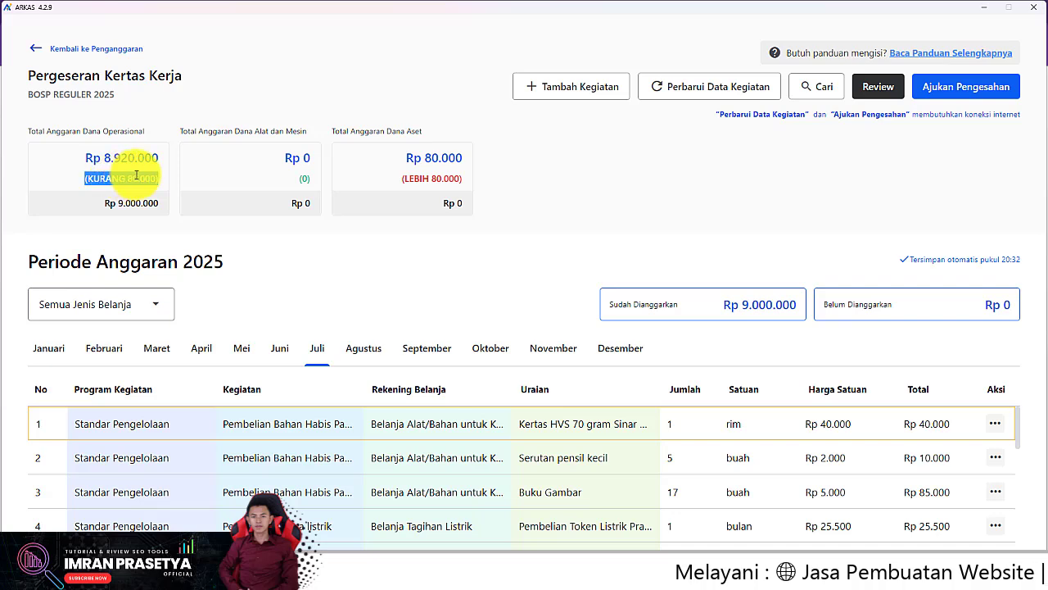
Step: Compare the KURANG amount of Dana Operasional with the current total of Dana Aset
click(135, 175)
drag(133, 178, 127, 178)
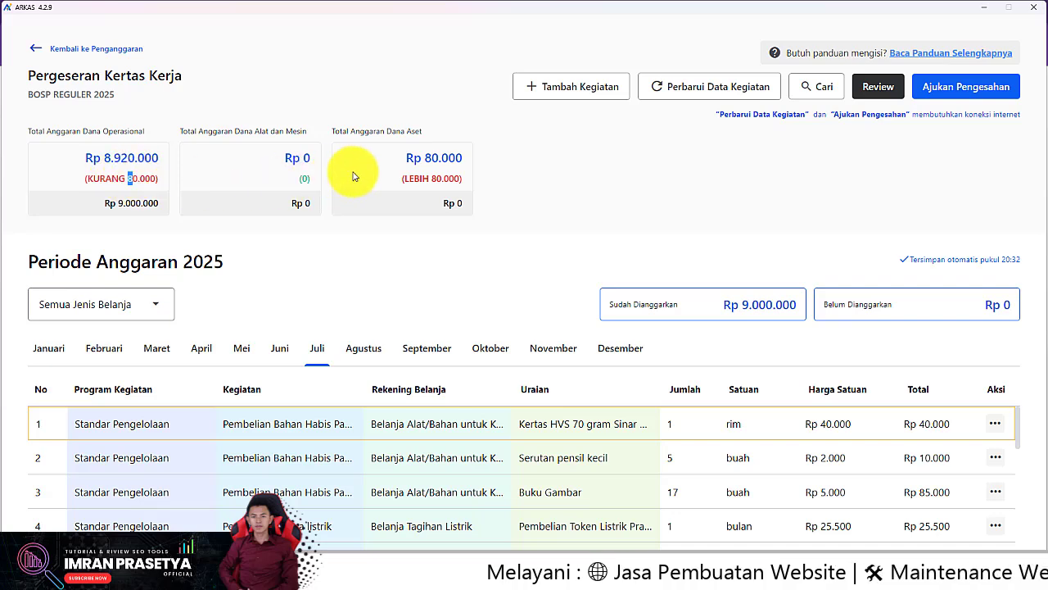
click(444, 159)
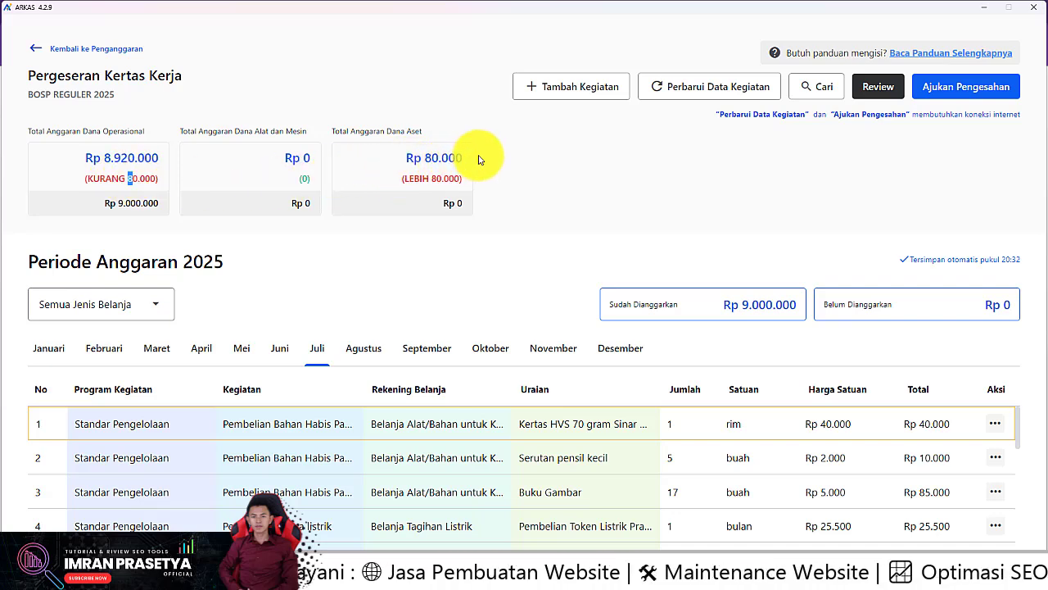
drag(465, 162, 401, 163)
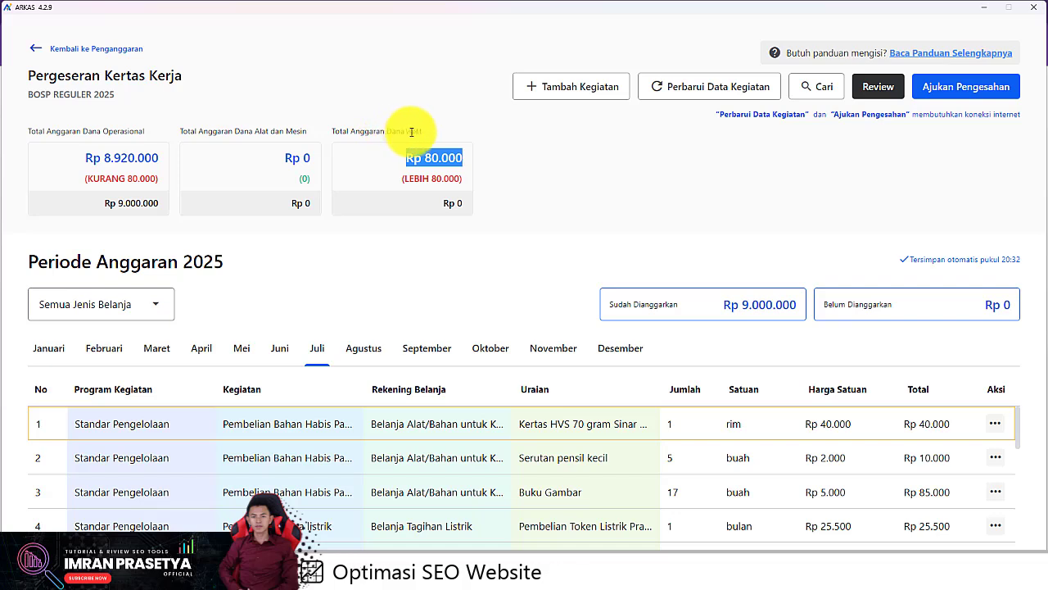
click(545, 170)
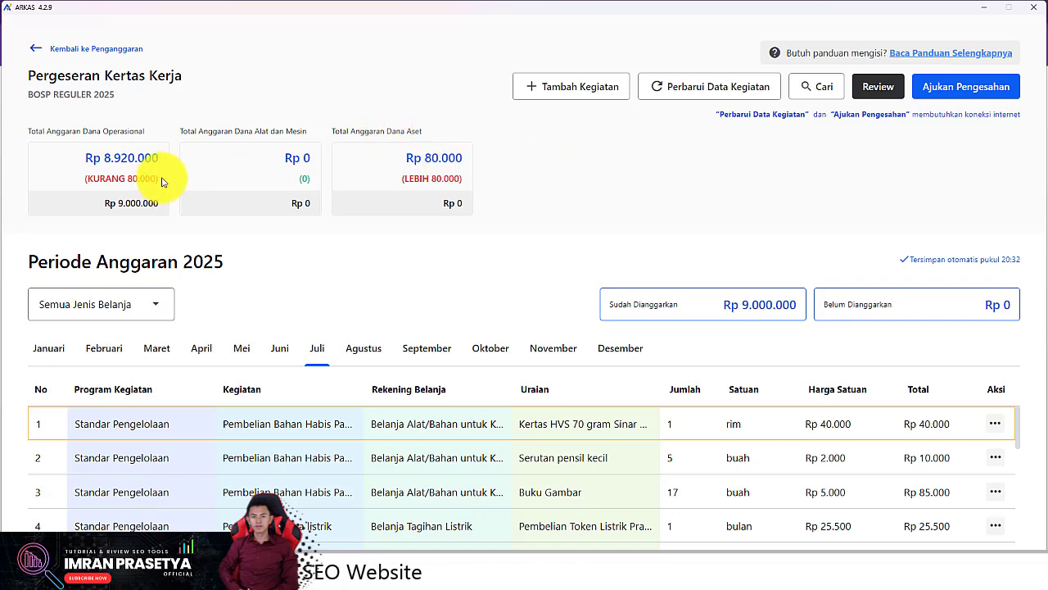
drag(165, 183, 146, 181)
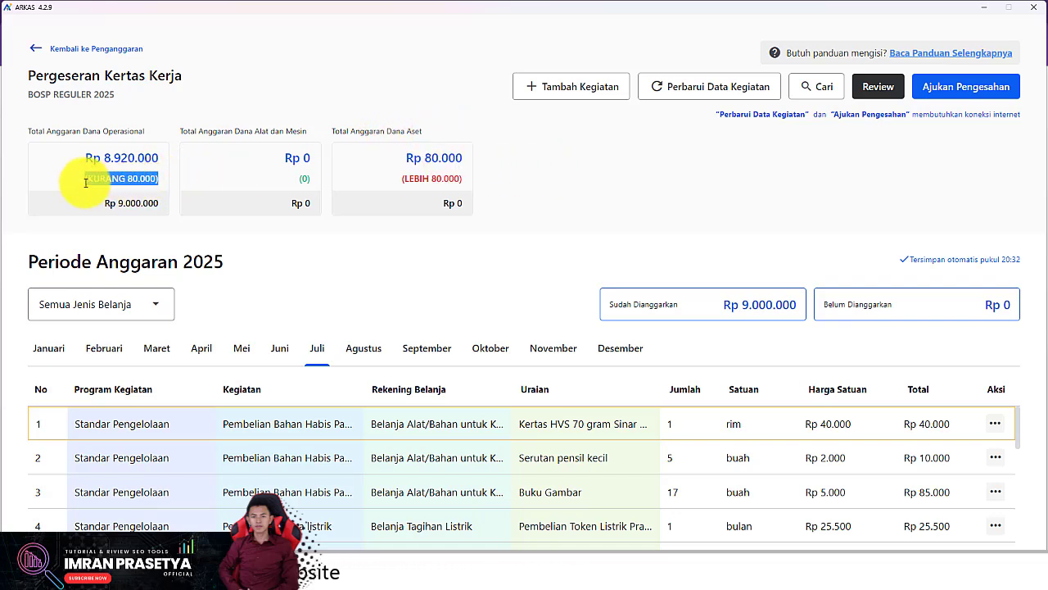
drag(465, 158, 430, 158)
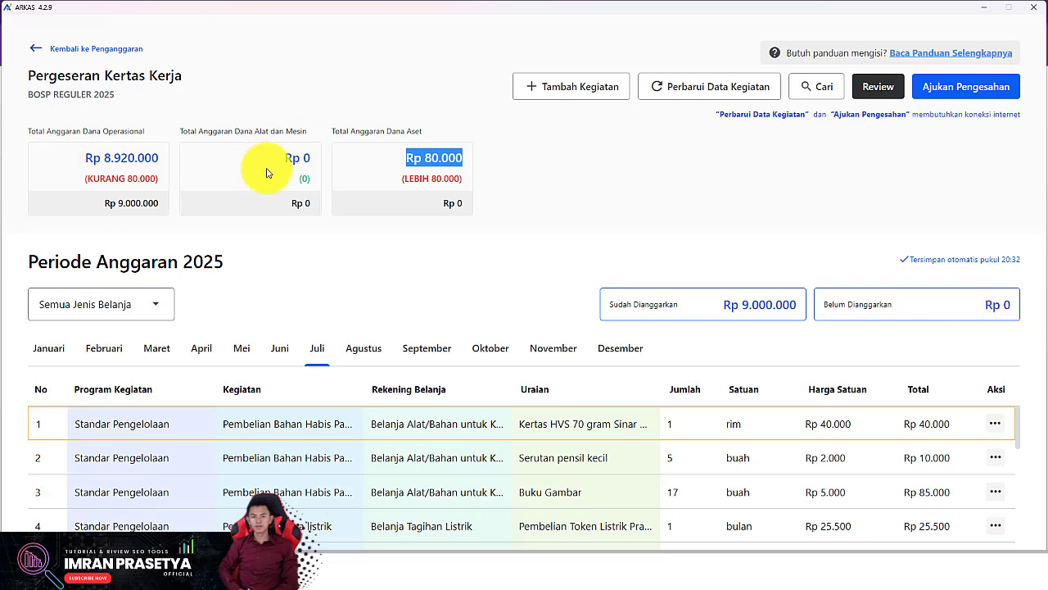
click(613, 190)
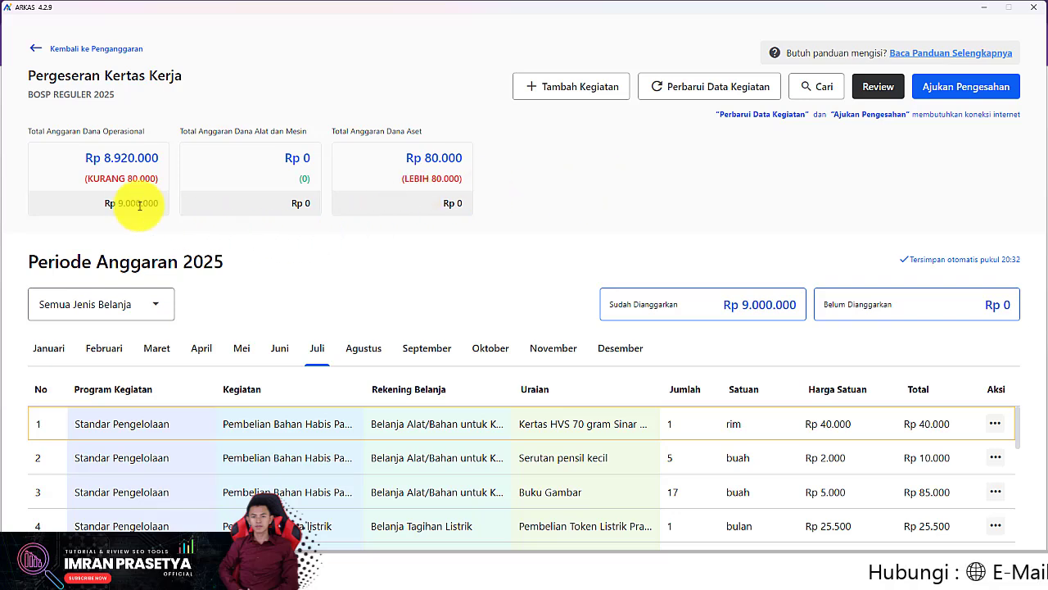
Step: Review the current totals of the three fund cards, focusing on the Dana Operasional total
drag(87, 159, 449, 157)
triple_click(449, 157)
triple_click(304, 159)
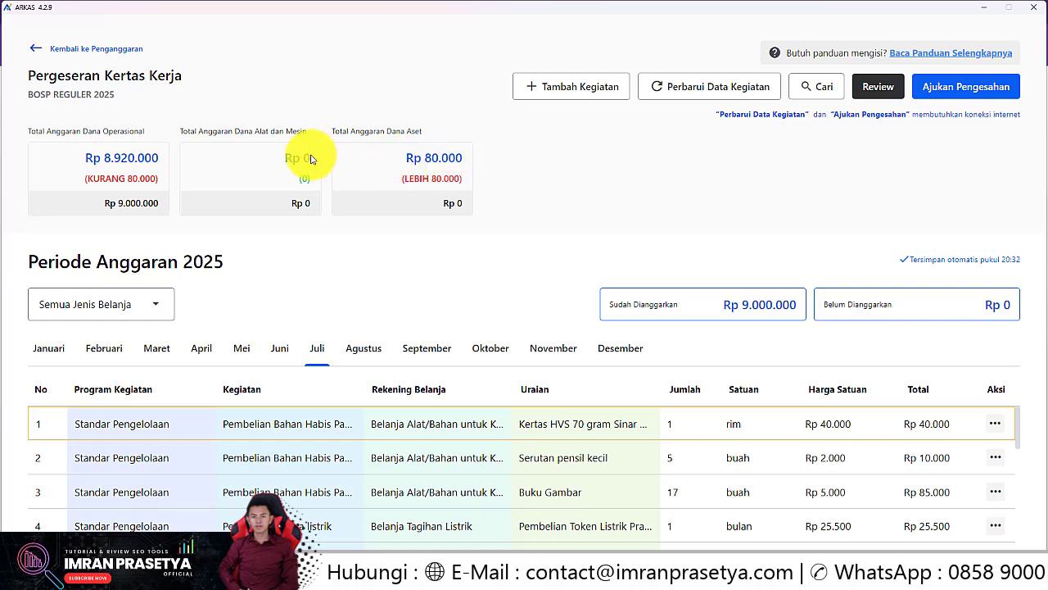
click(164, 161)
drag(165, 161, 81, 160)
click(86, 154)
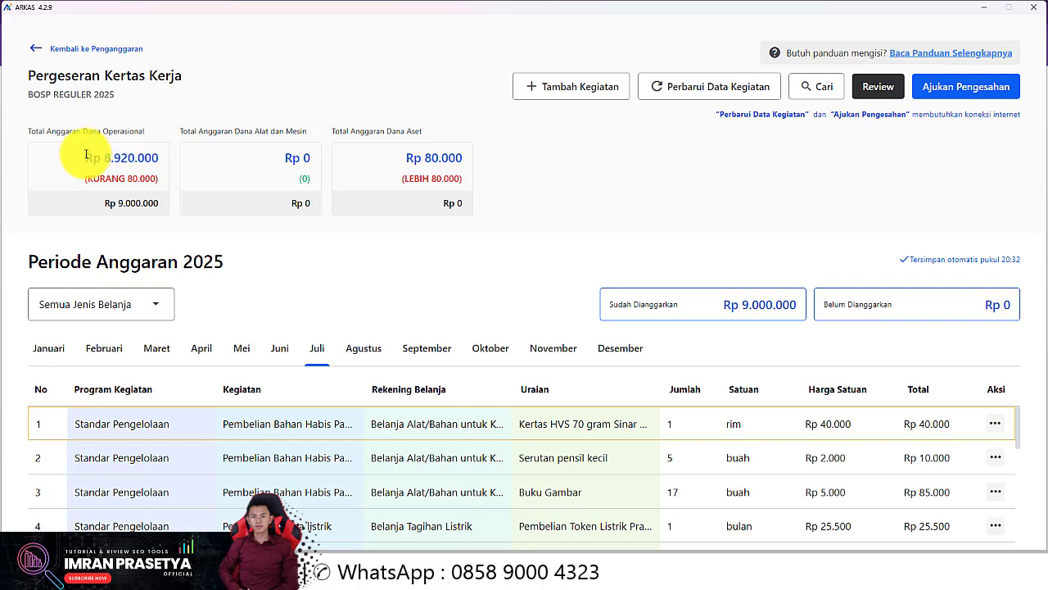
drag(28, 155, 210, 159)
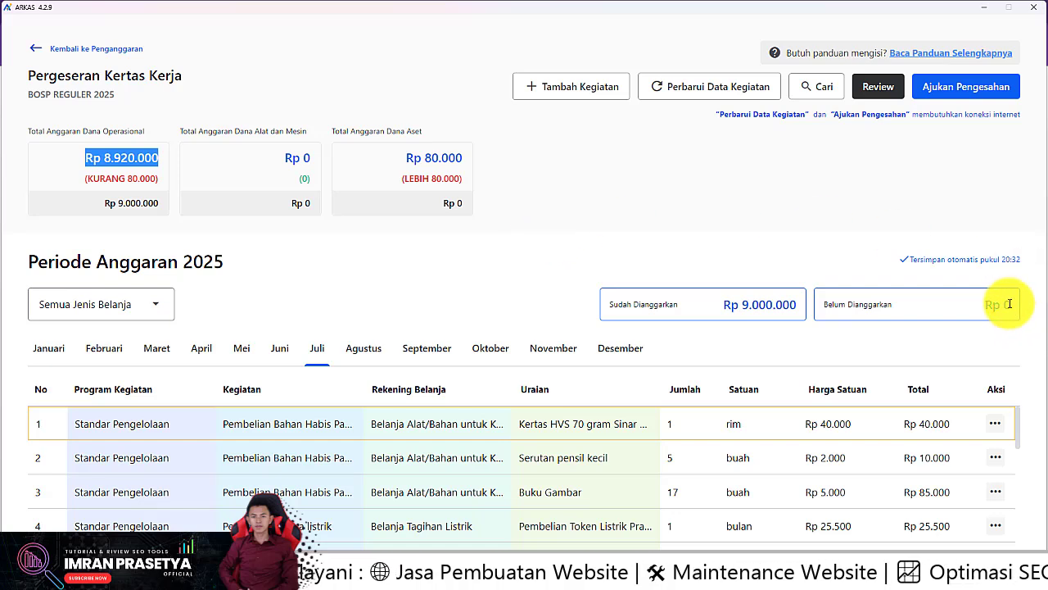
Step: Check the Belum Dianggarkan amount against the LEBIH label on the Dana Aset card
drag(1013, 303, 984, 305)
click(615, 188)
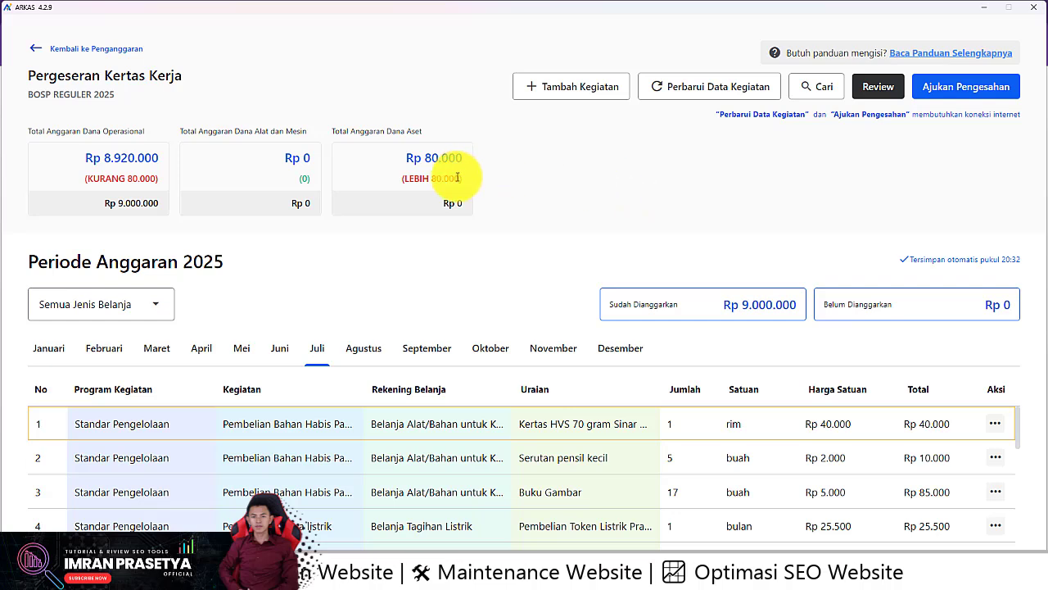
drag(465, 183, 398, 183)
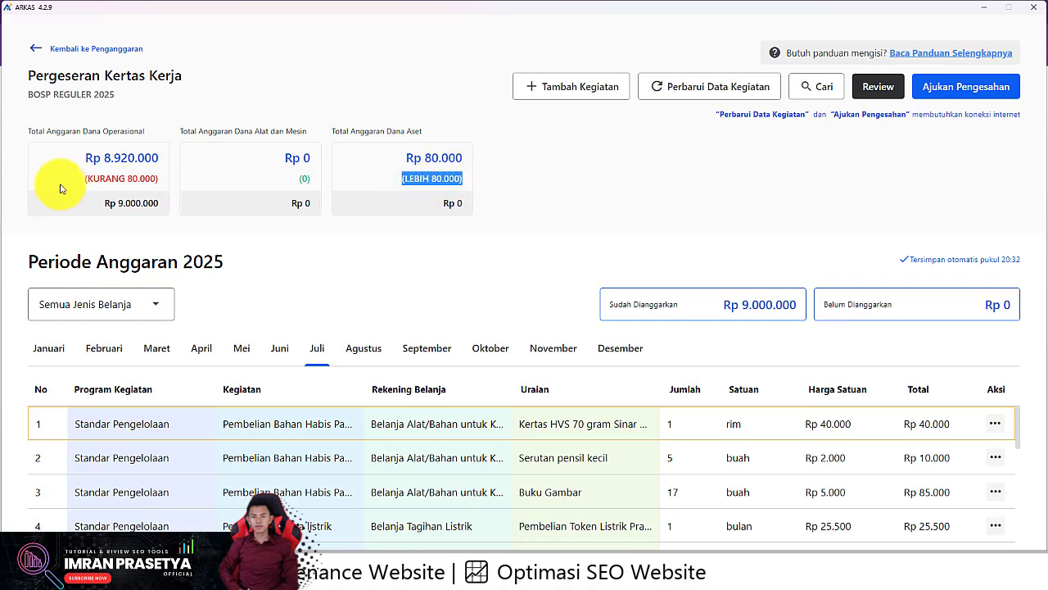
click(482, 203)
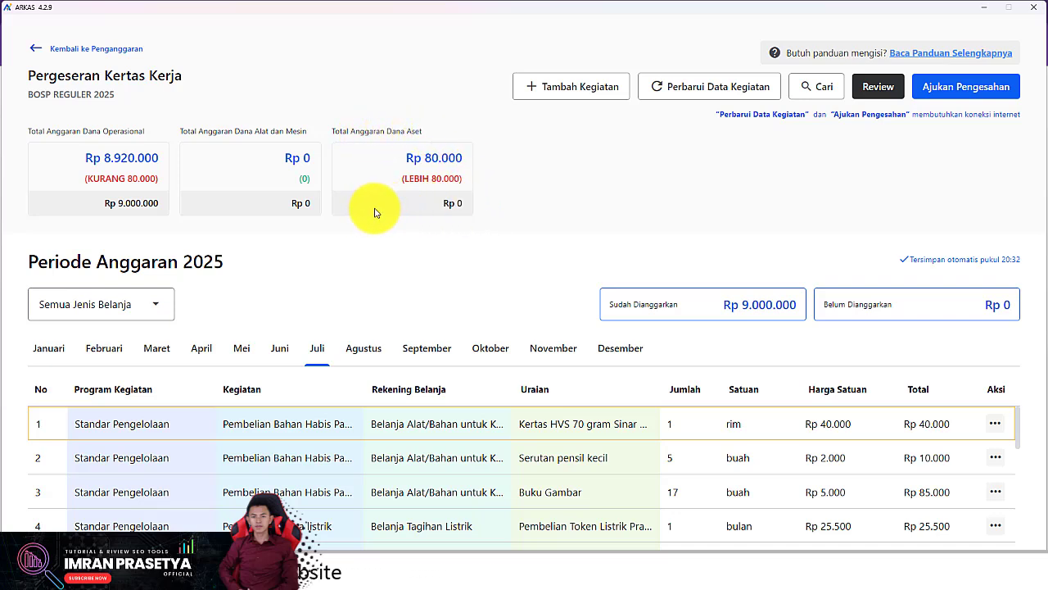
Step: Examine how the Dana Aset card's bottom-line amount and current total relate to its LEBIH label
drag(374, 212, 471, 209)
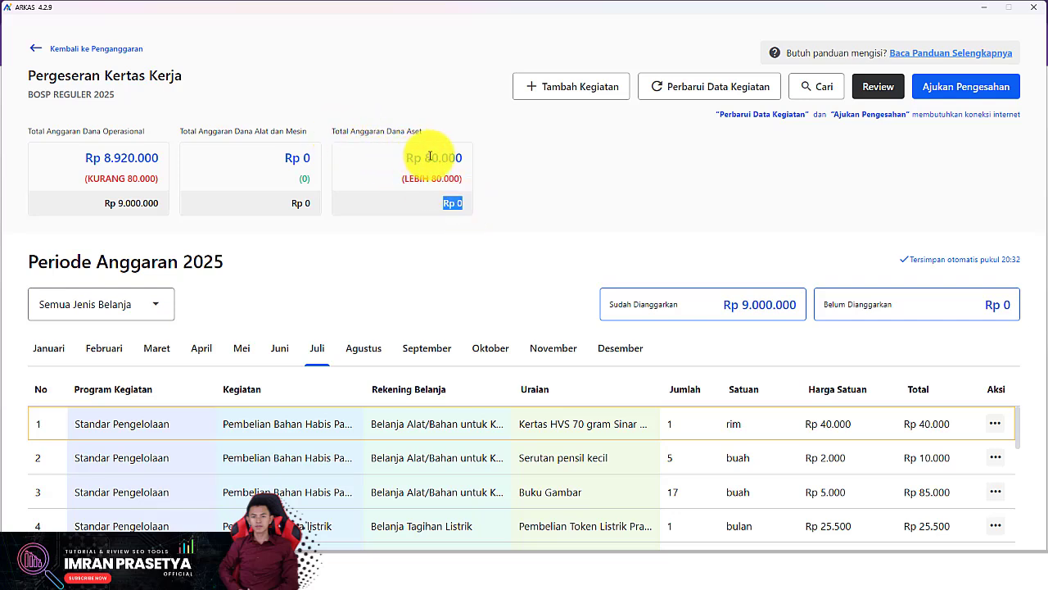
click(533, 183)
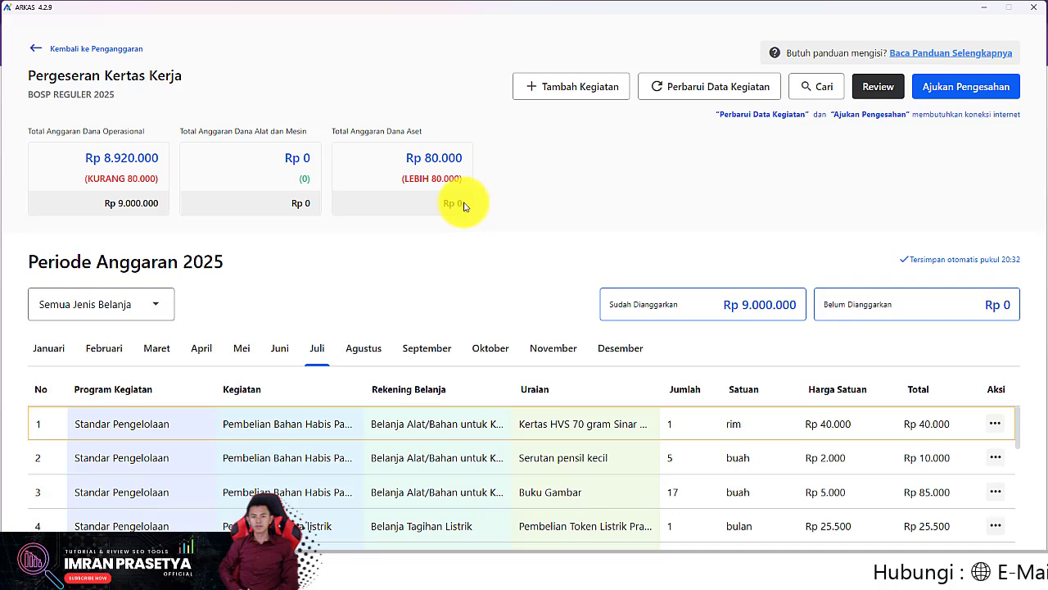
drag(410, 158, 468, 159)
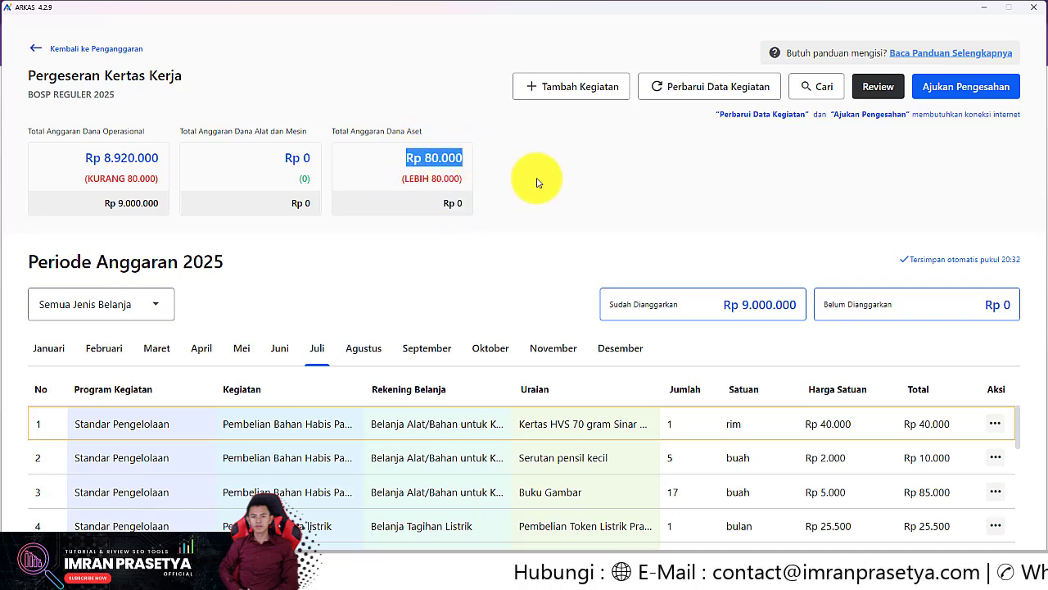
drag(461, 205, 443, 202)
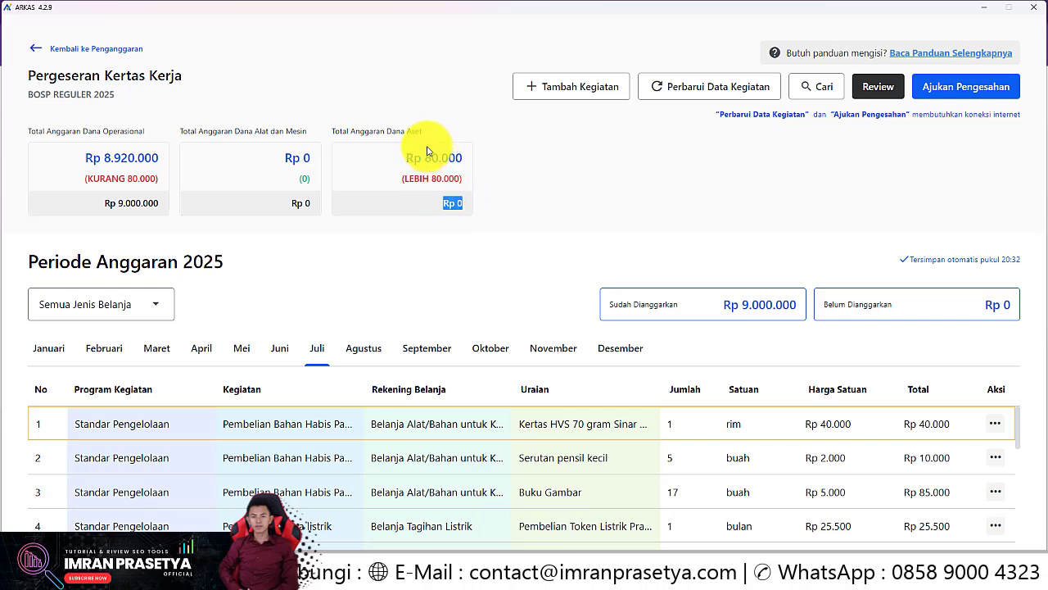
drag(459, 157, 477, 182)
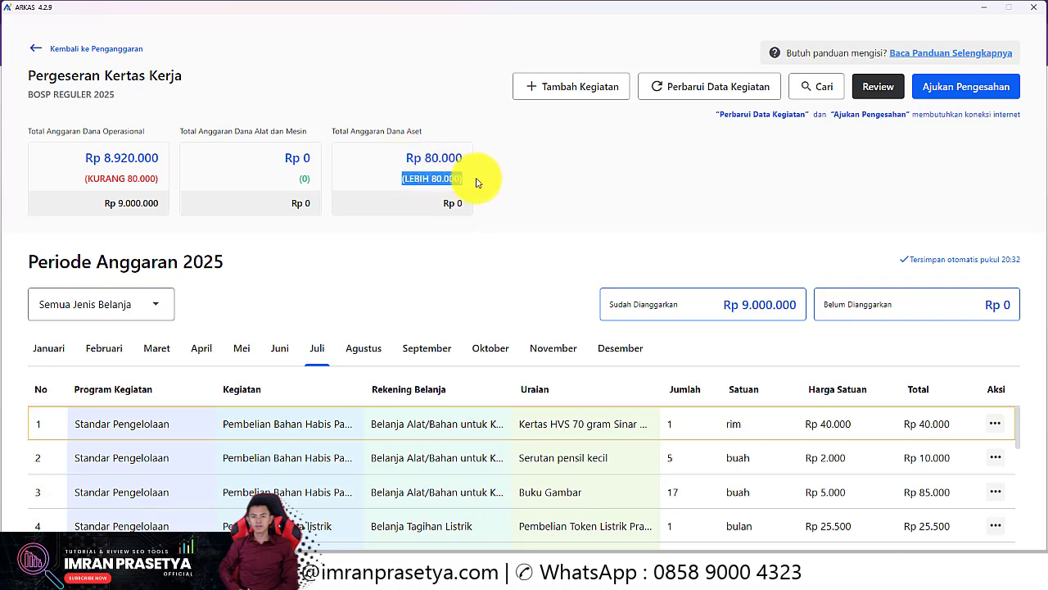
click(561, 208)
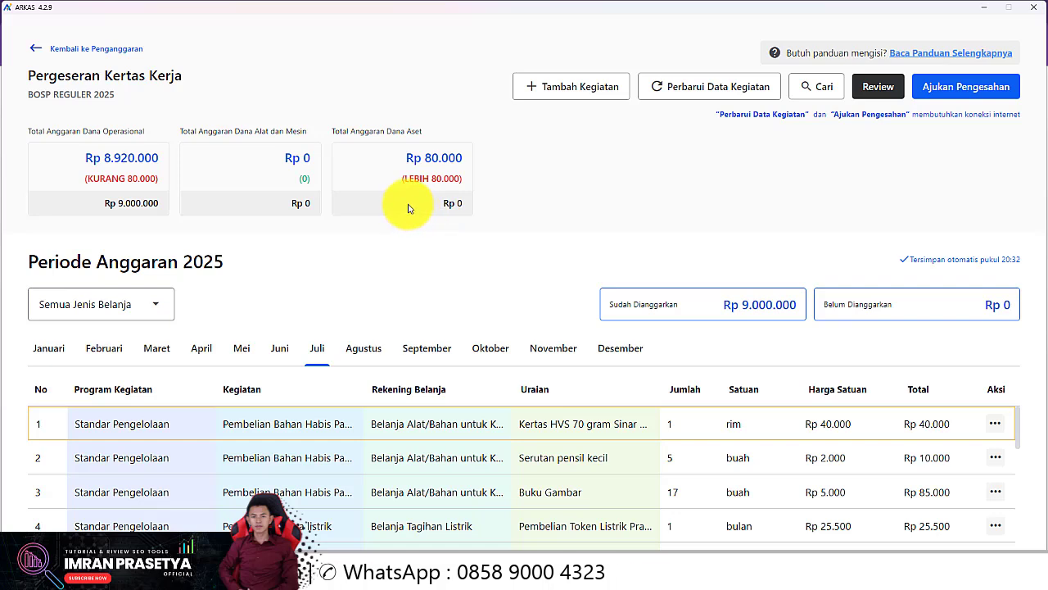
Step: Compare the Dana Aset bottom-line amount and total with the Dana Operasional total and KURANG label
drag(444, 204, 461, 202)
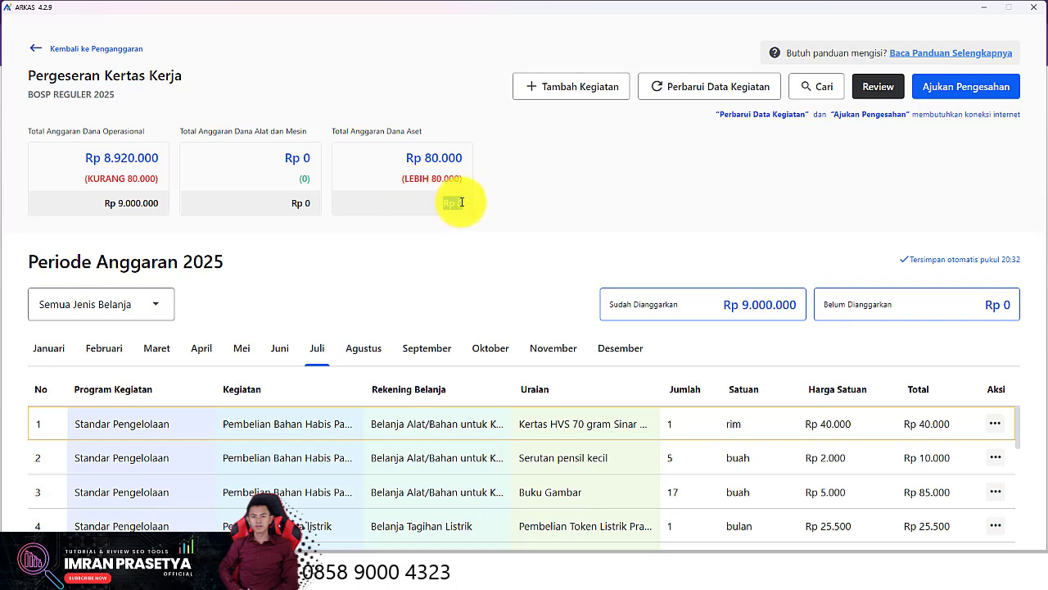
drag(386, 155, 443, 158)
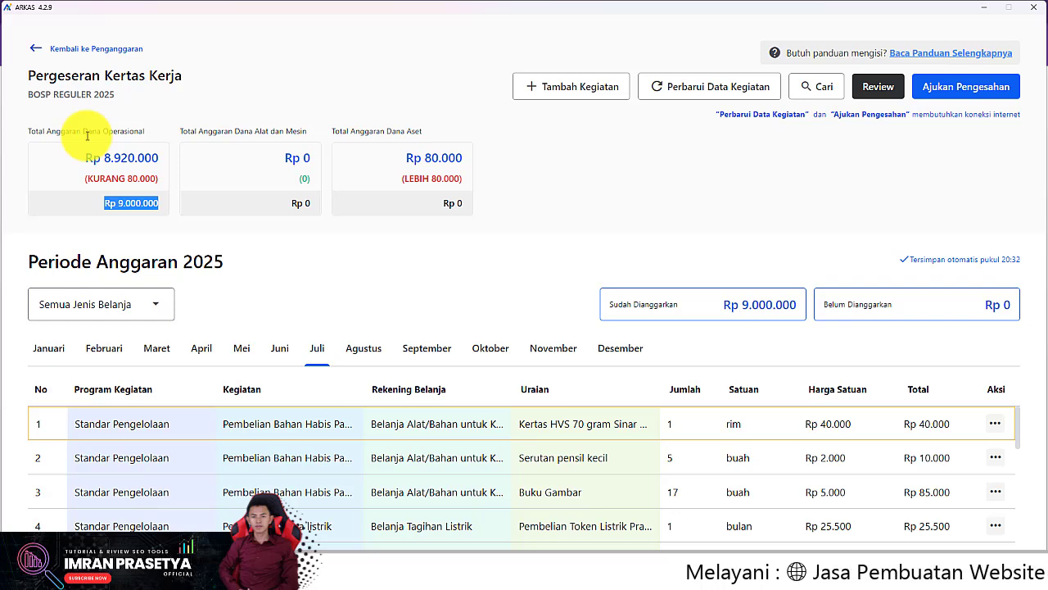
drag(162, 158, 165, 179)
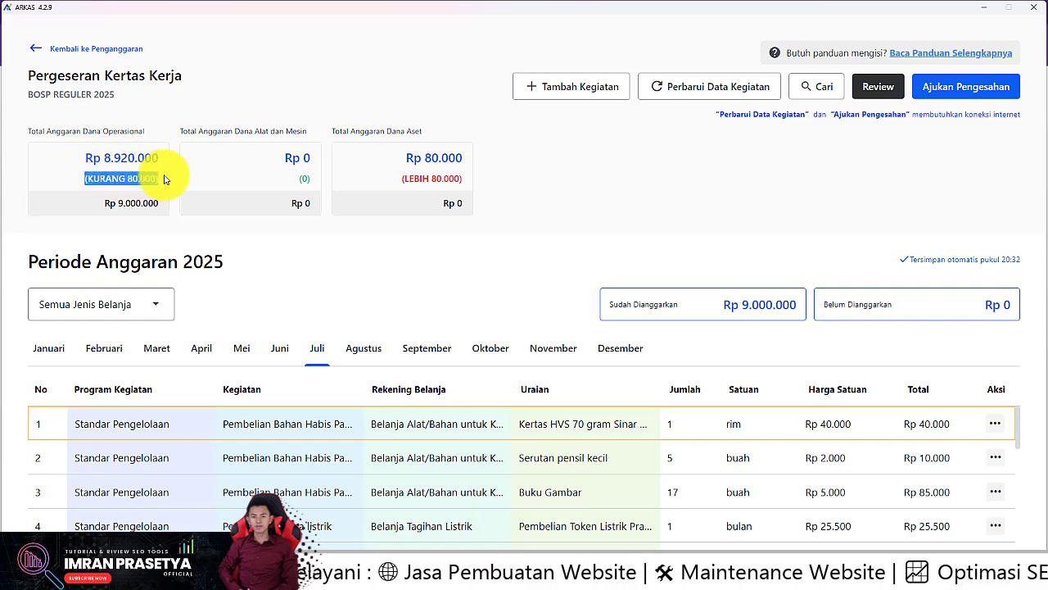
click(286, 260)
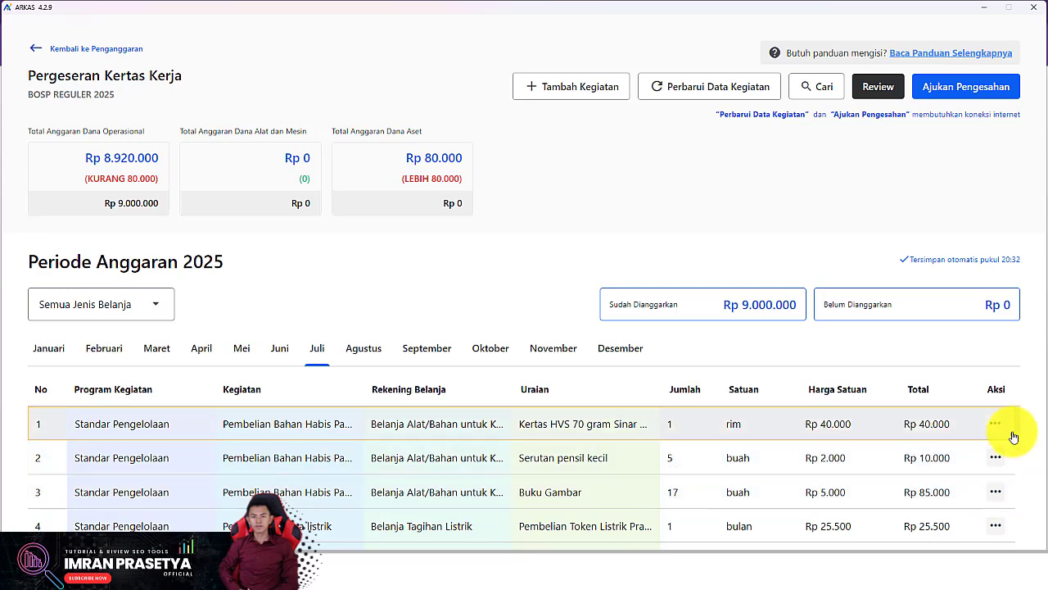
Step: Look through the Juli and Agustus budget entries down to the last row of each month
scroll(1015, 430, down, 1)
scroll(1019, 434, down, 8)
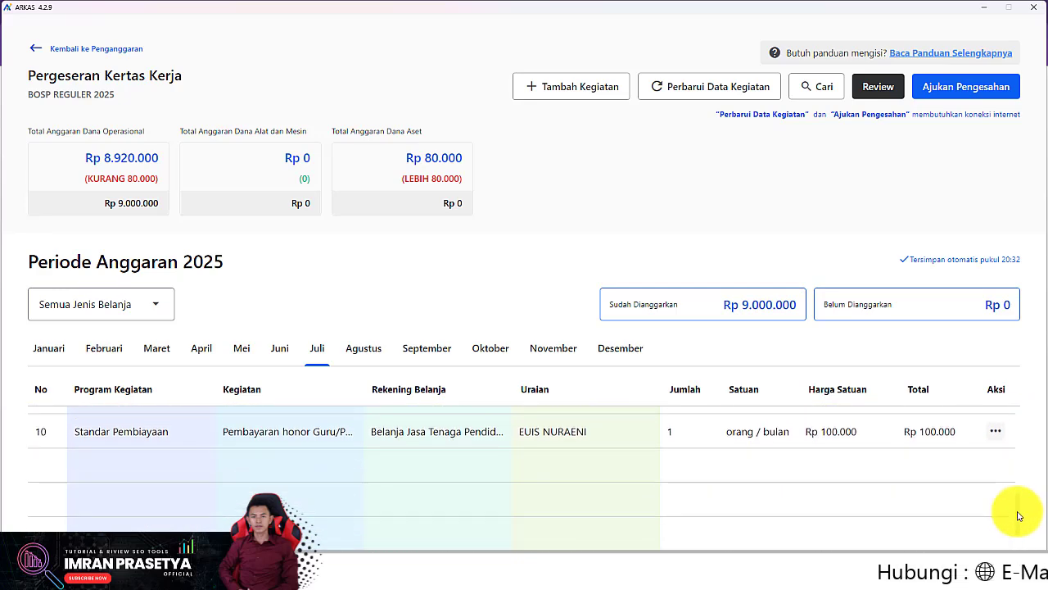
click(360, 350)
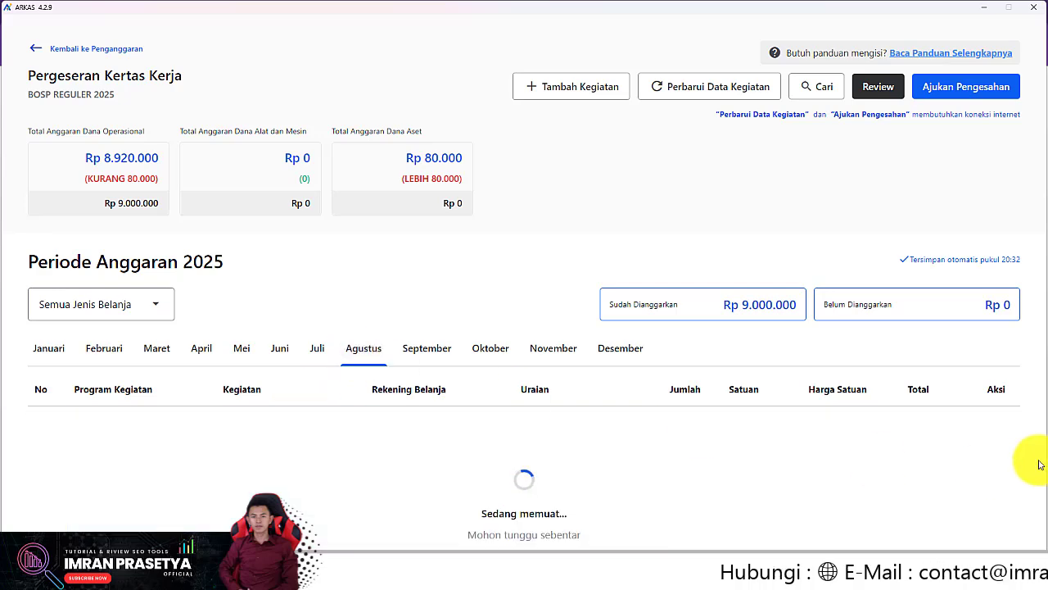
scroll(1019, 475, down, 5)
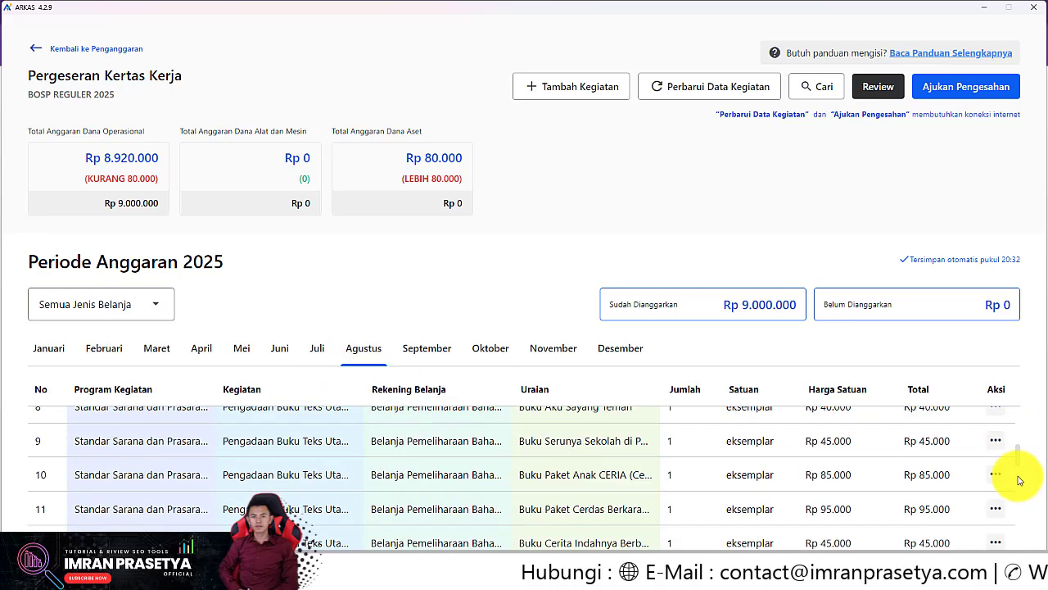
scroll(1020, 483, down, 10)
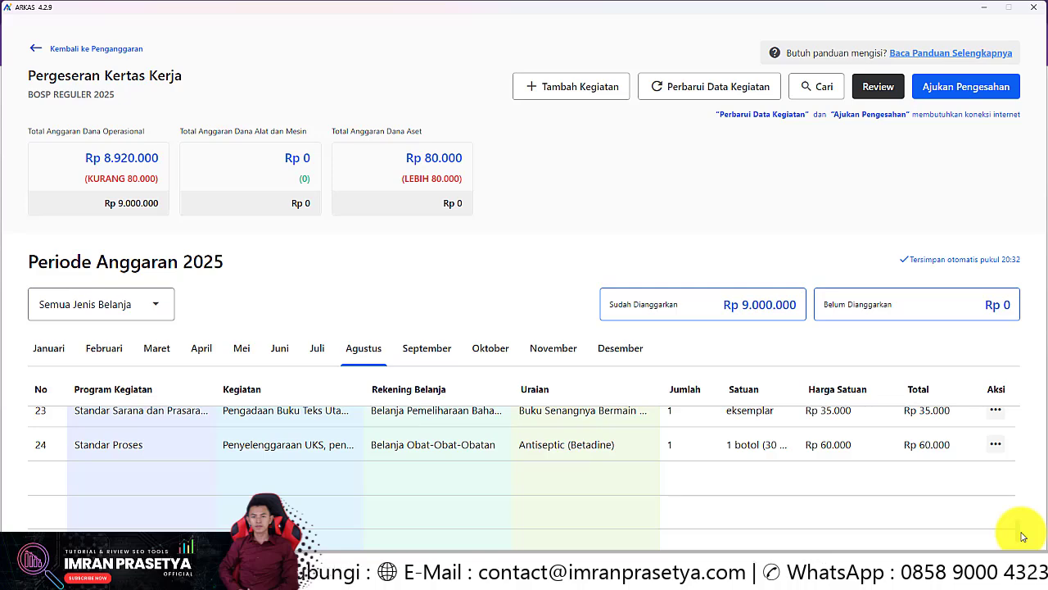
Step: Recheck the Agustus book purchase entries and their expense accounts, and return to the Juli entries
scroll(1022, 533, up, 3)
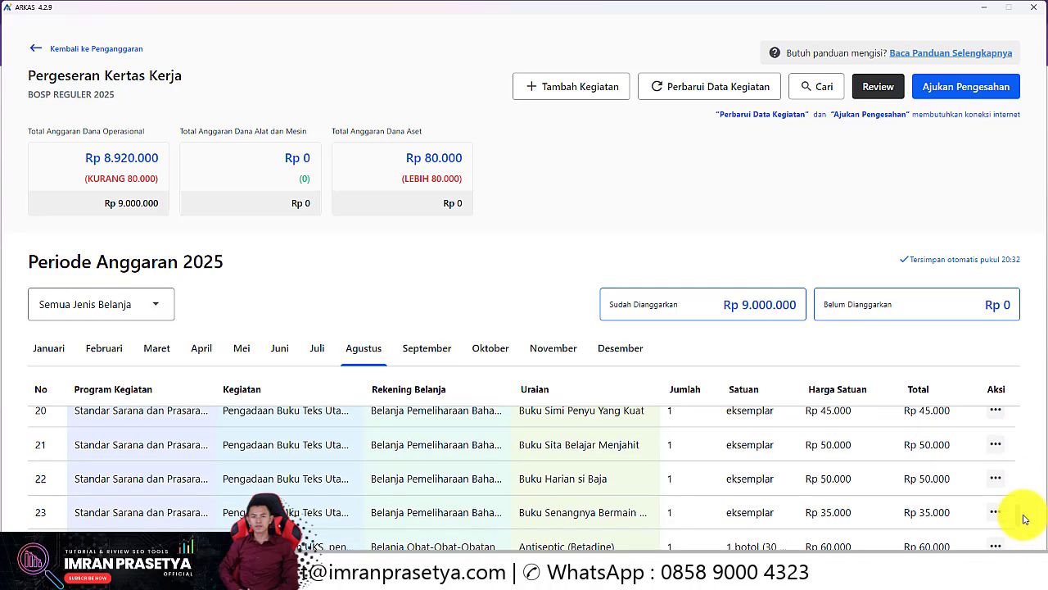
scroll(1024, 516, up, 1)
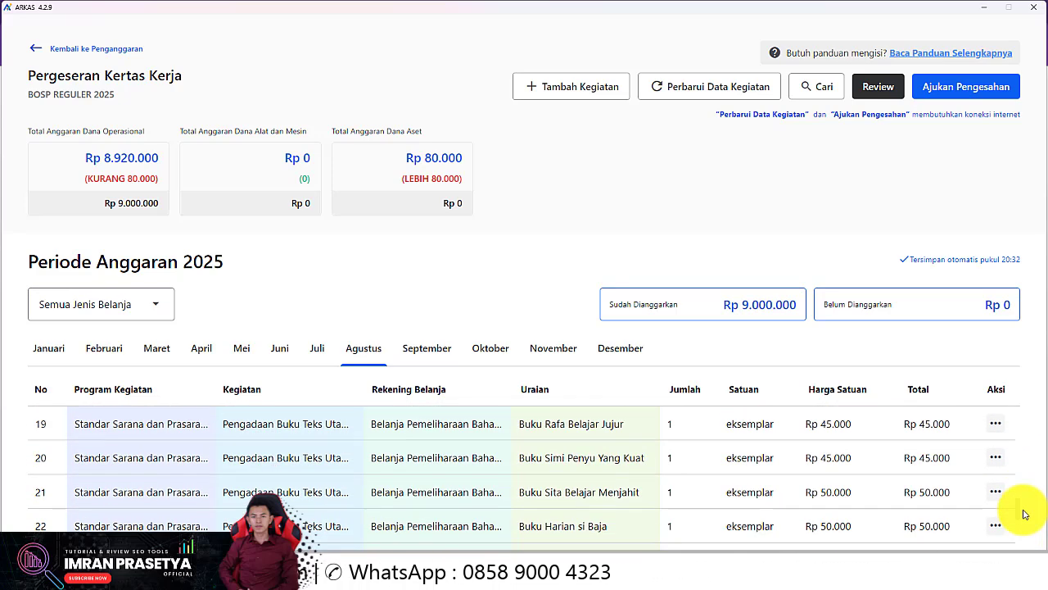
scroll(1023, 513, up, 6)
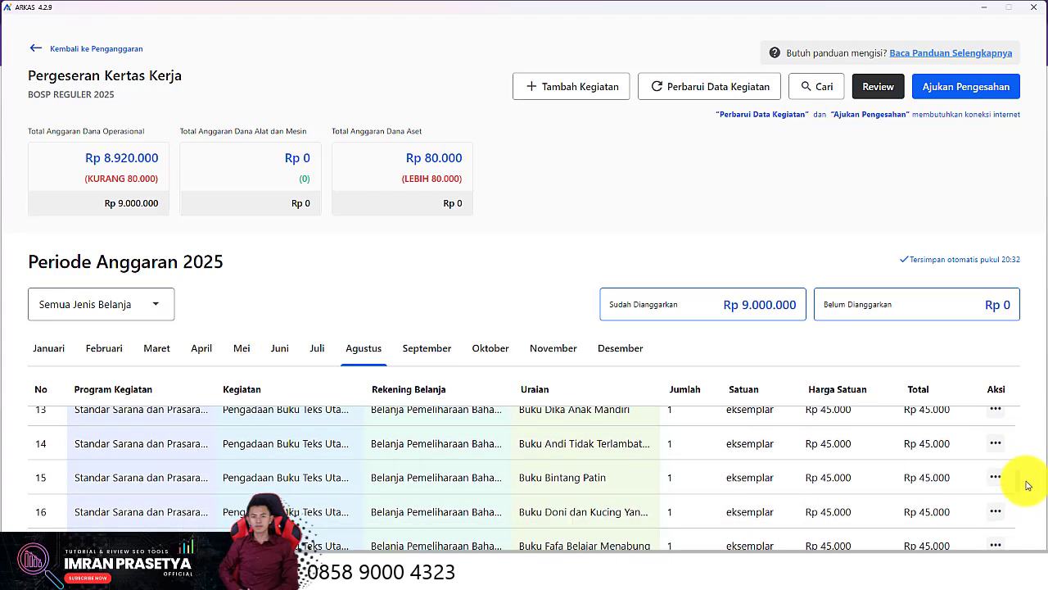
scroll(1027, 483, up, 1)
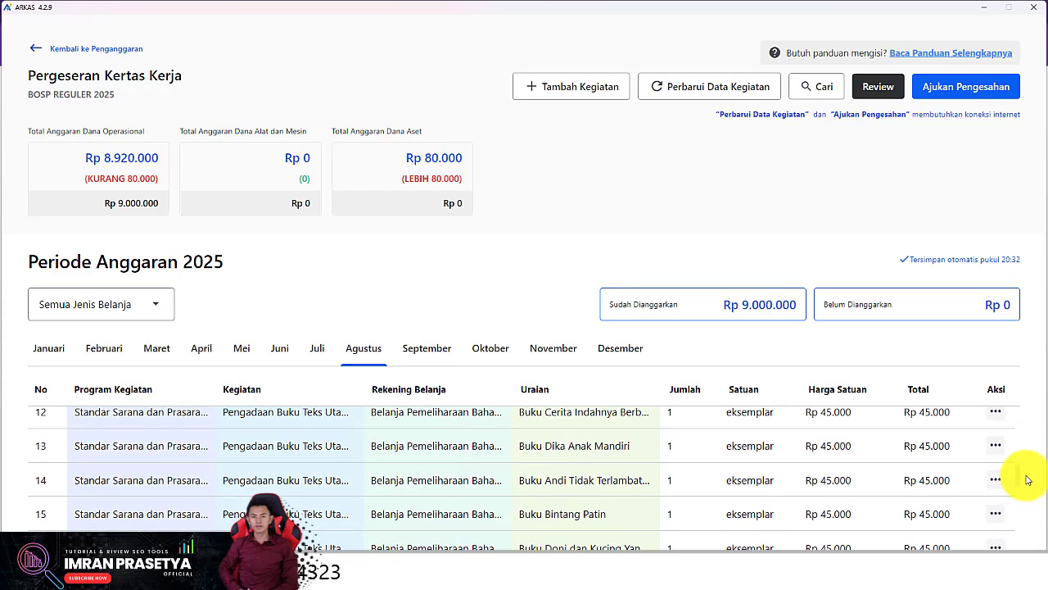
scroll(1027, 480, up, 4)
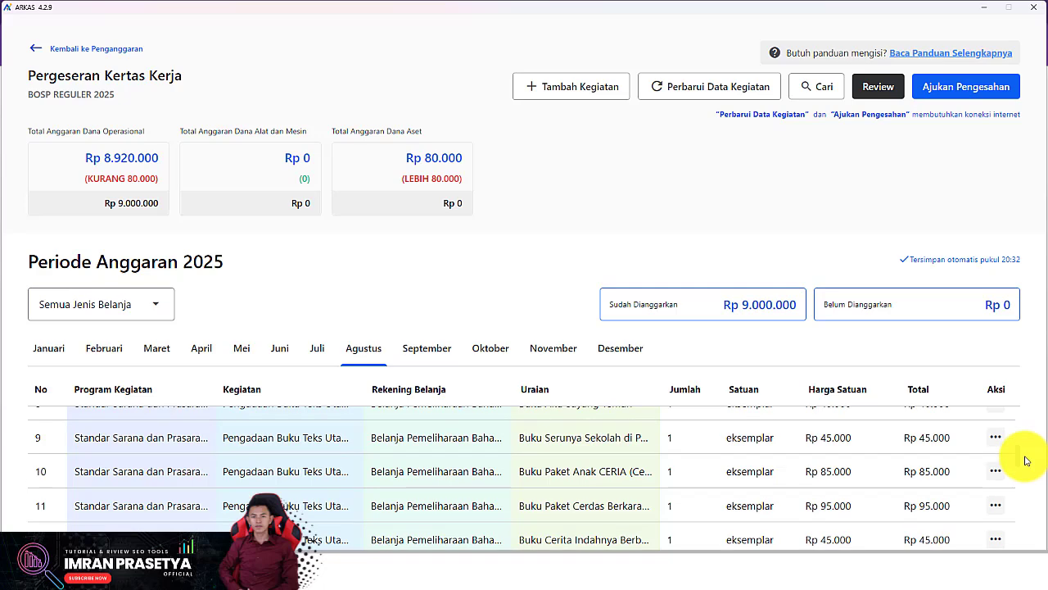
scroll(1027, 463, down, 1)
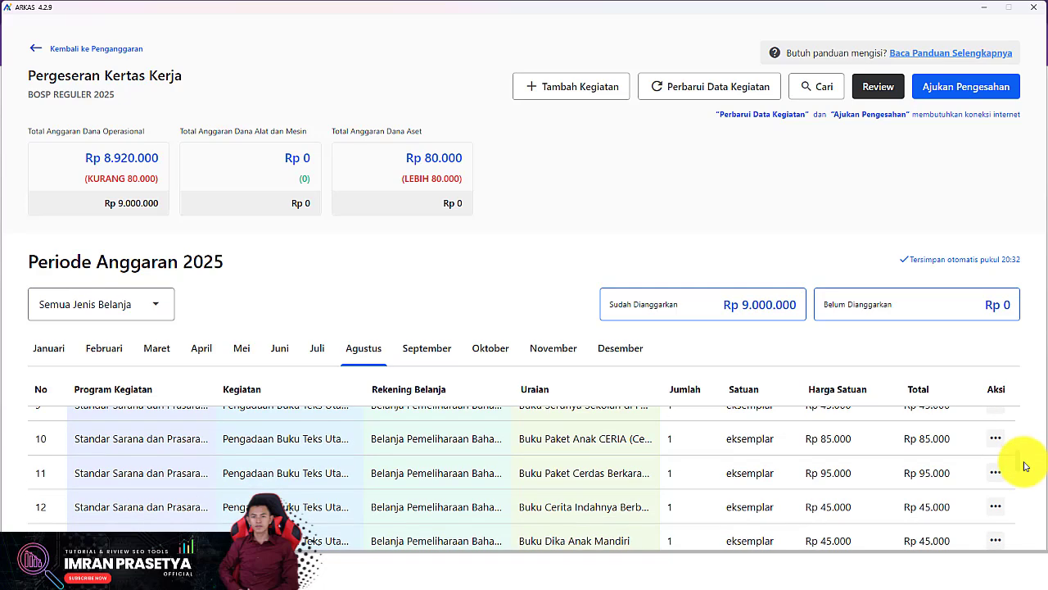
click(315, 352)
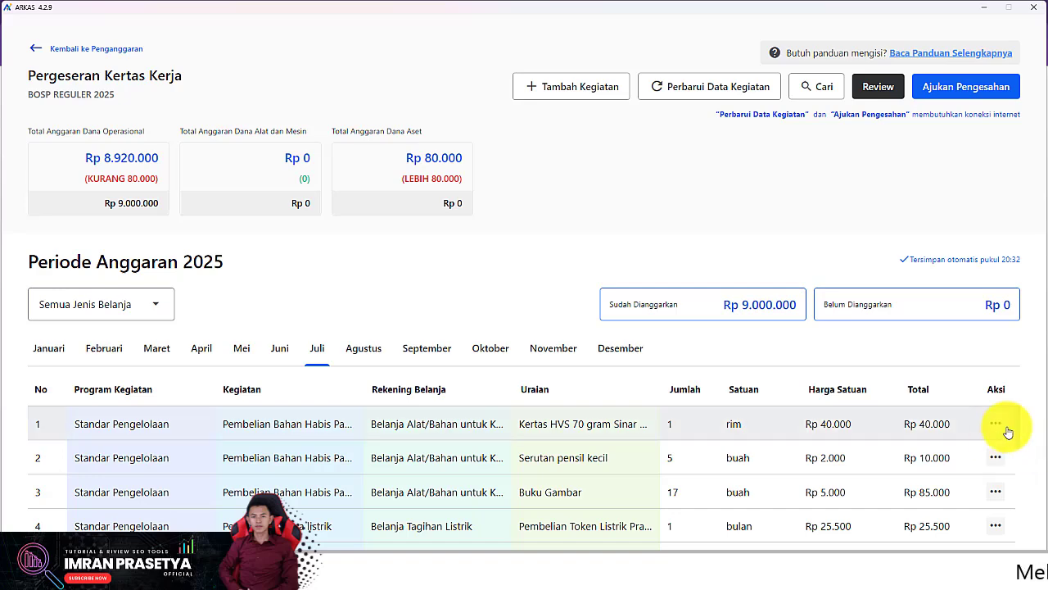
mouse_move(1020, 423)
mouse_down()
mouse_move(1013, 513)
mouse_move(1022, 419)
mouse_up()
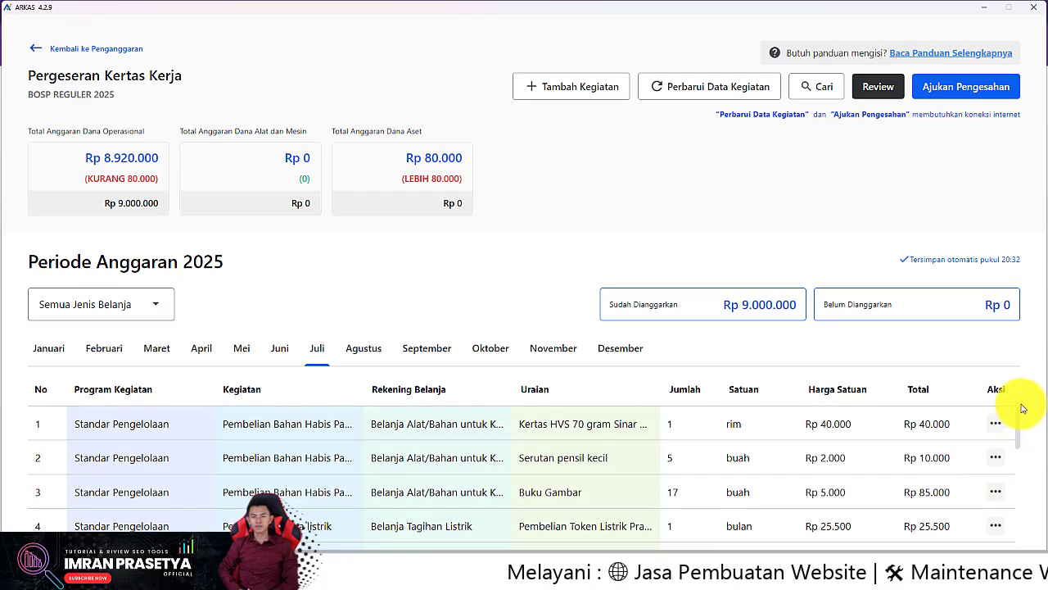
Step: Look through the Agustus, September and Januari budget entries for asset purchases, and return to the Juli entries
click(363, 359)
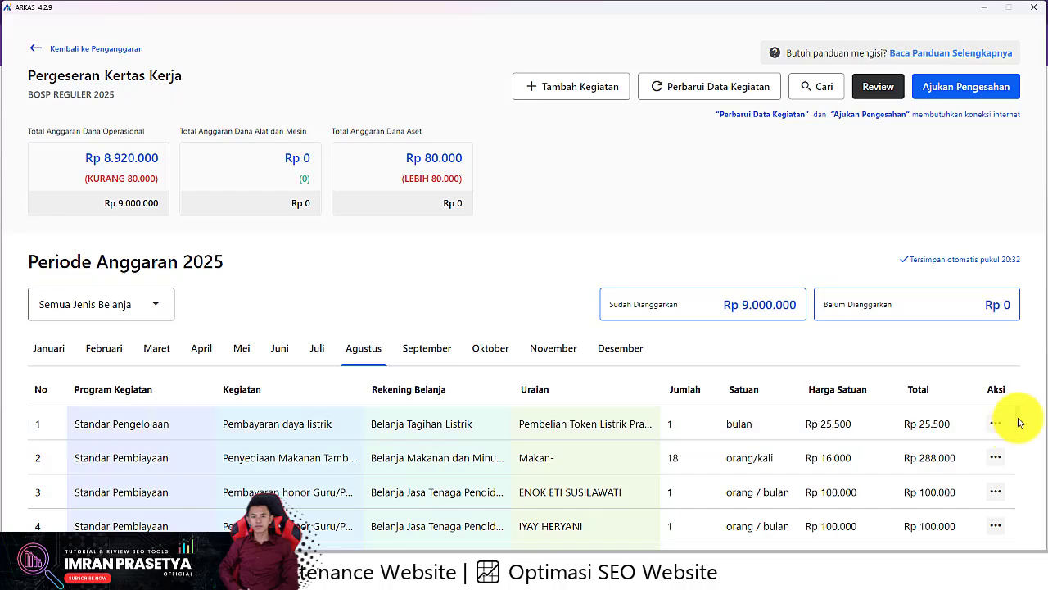
drag(1018, 423, 1018, 536)
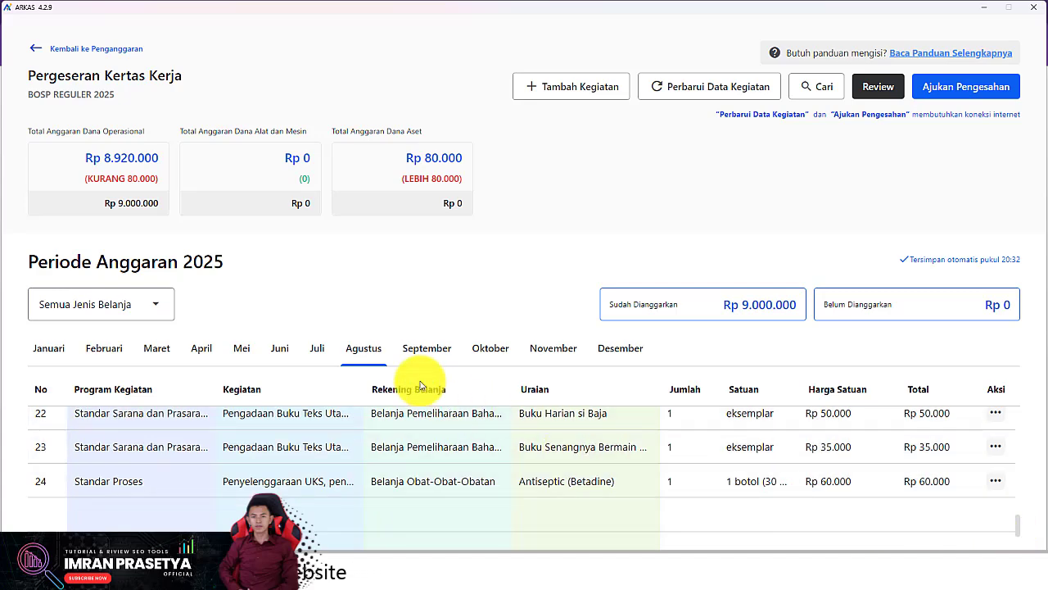
click(421, 353)
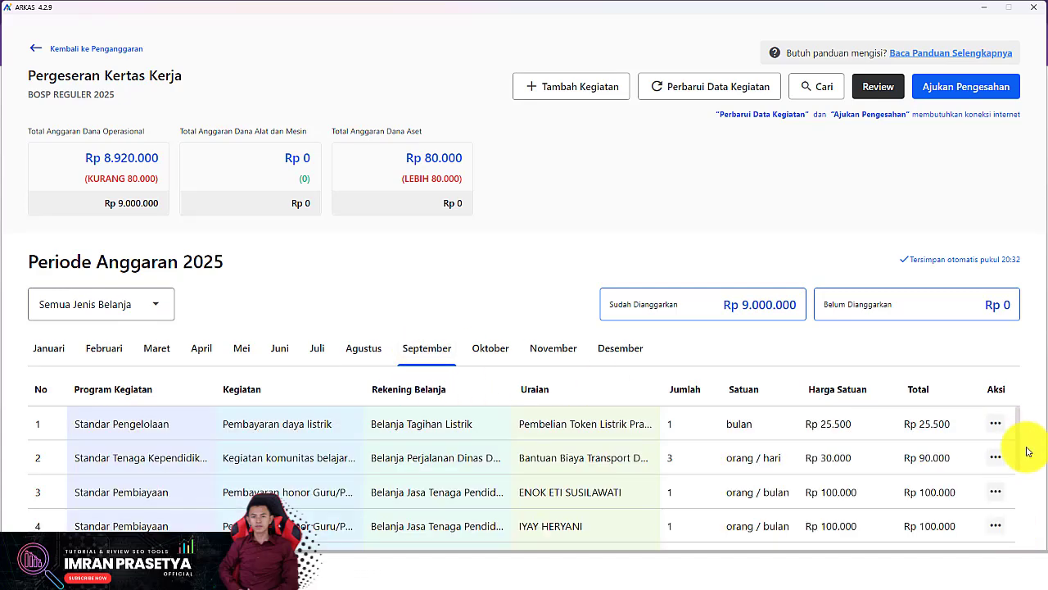
drag(1018, 440, 1001, 374)
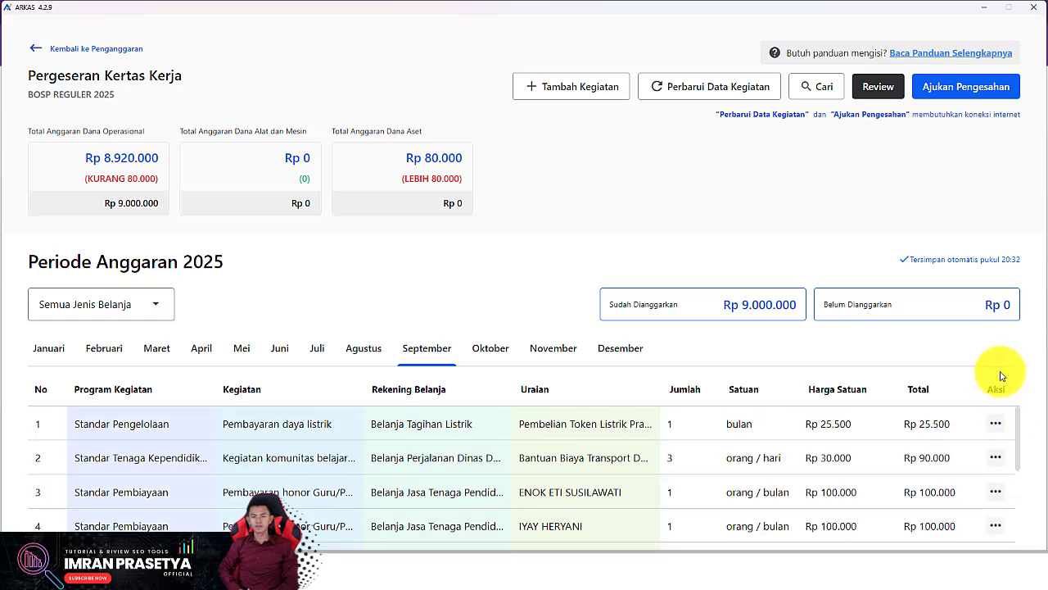
click(50, 352)
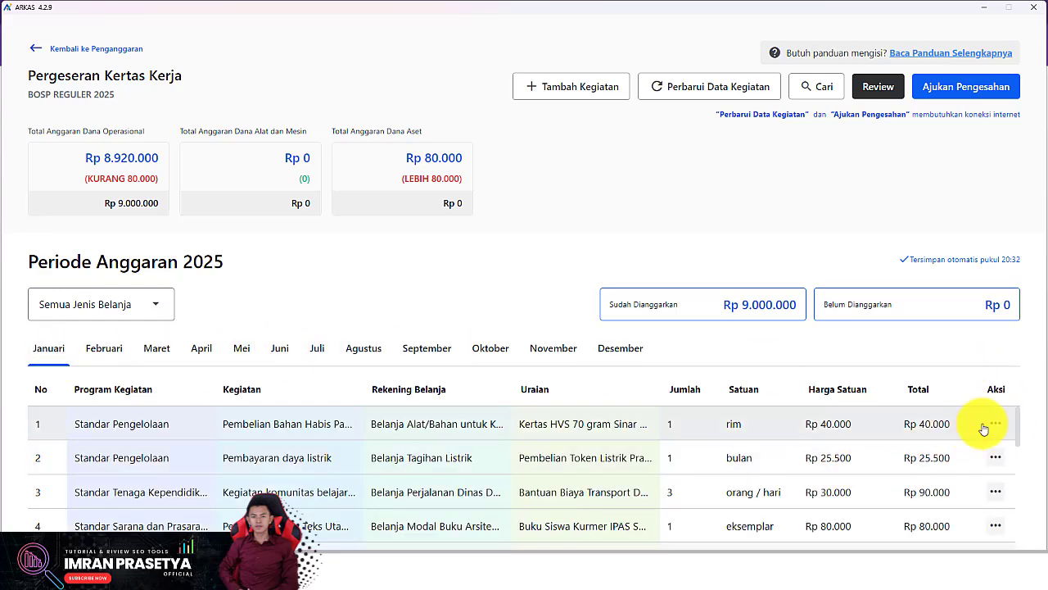
scroll(1008, 458, down, 3)
scroll(1009, 482, down, 3)
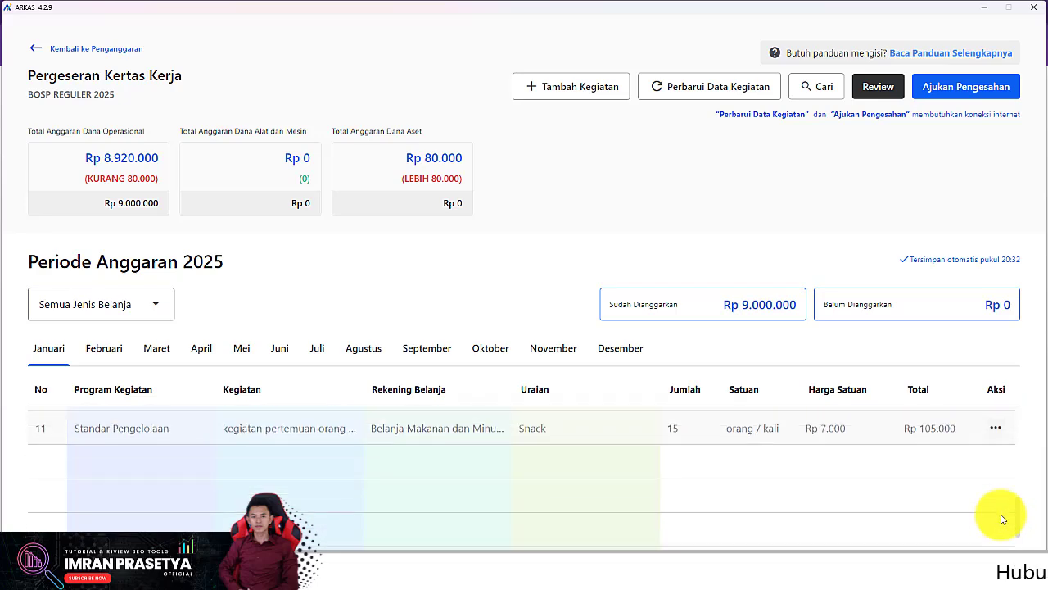
click(311, 352)
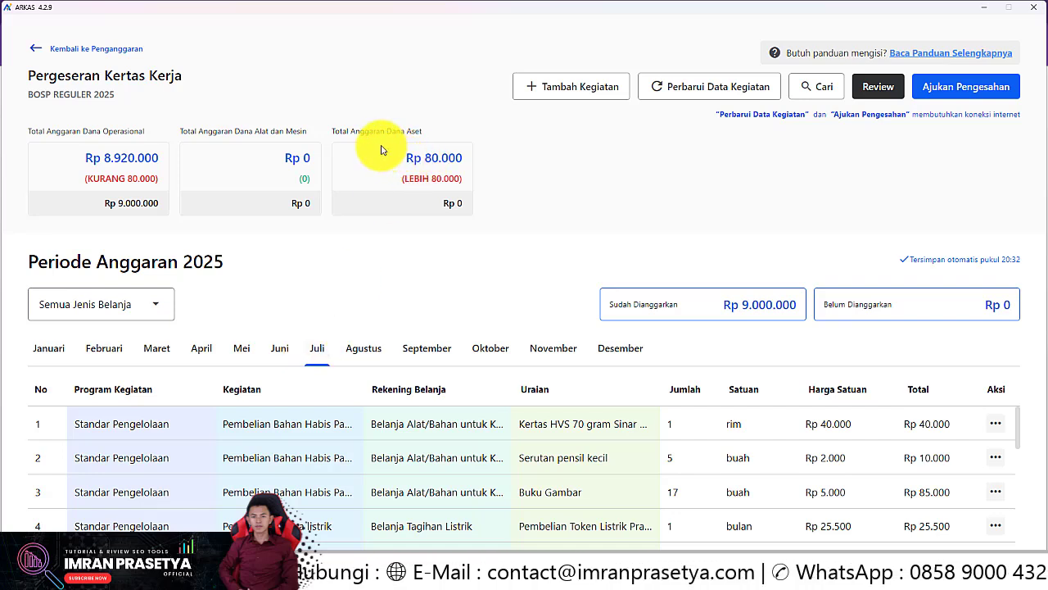
Step: Start a new budget activity for Pengadaan Buku Teks Utama/Pendamping Peserta Didik with the expense account Belanja Modal Buku Filsafat
click(580, 86)
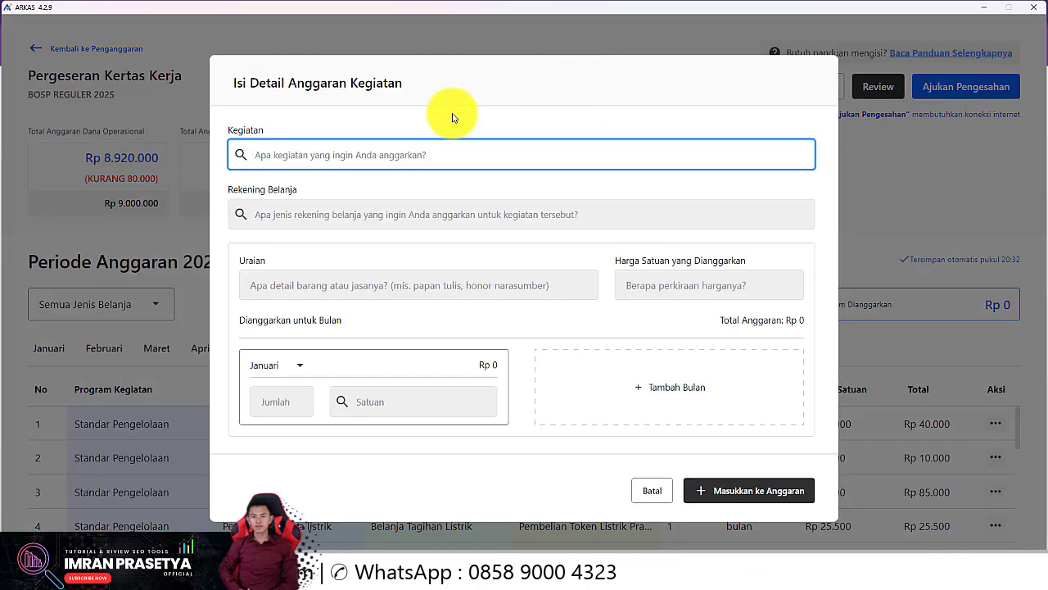
text(buku)
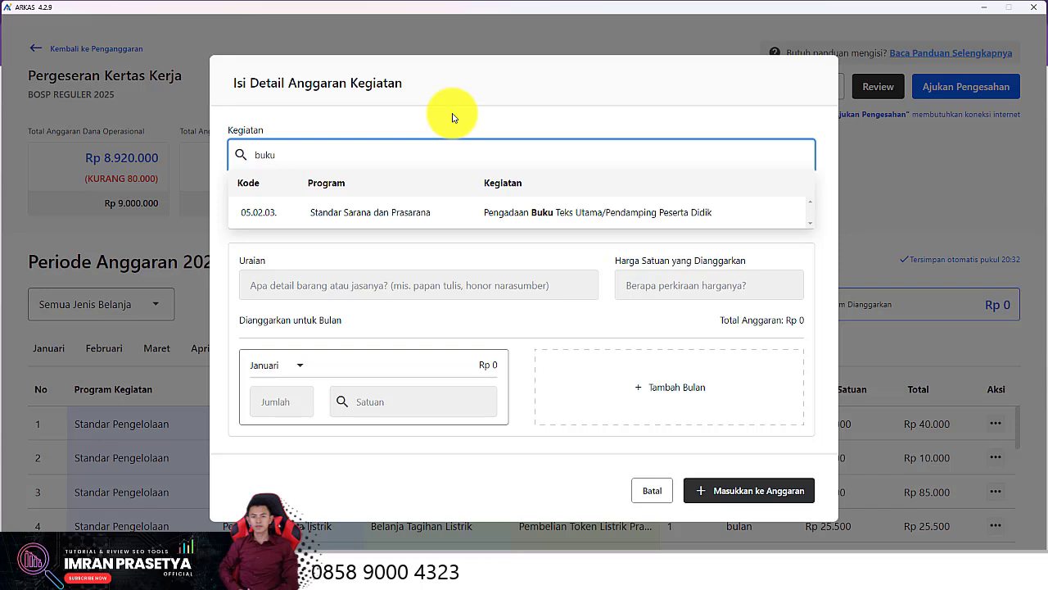
click(352, 212)
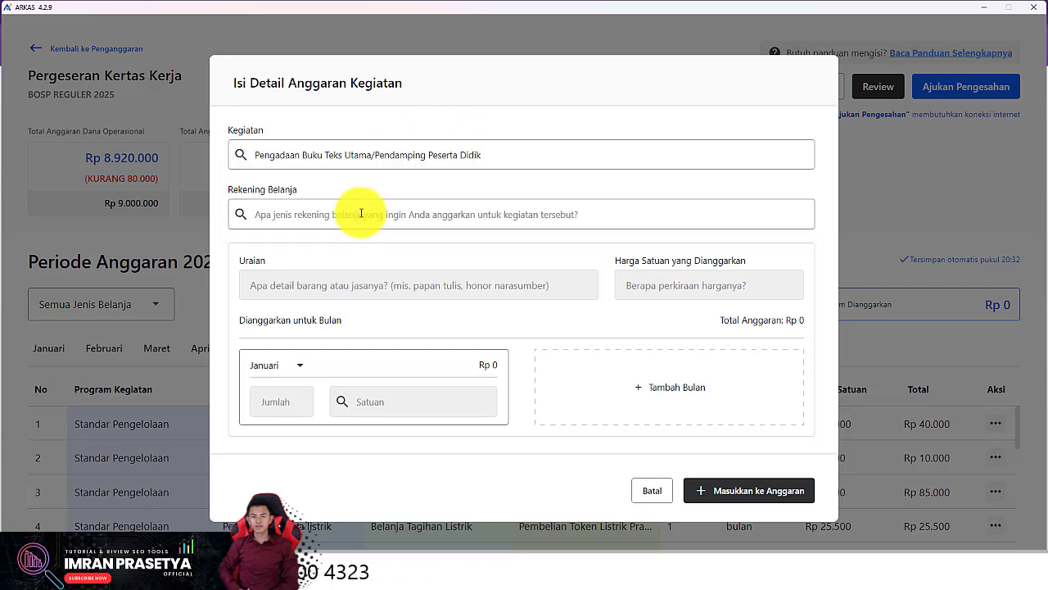
click(337, 215)
text(ase)
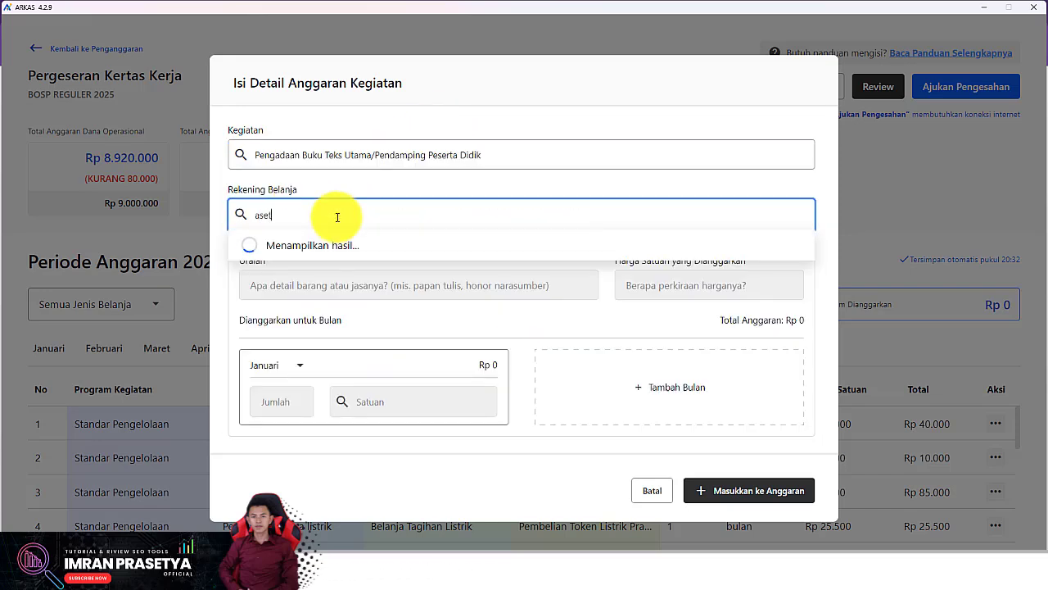
text(t)
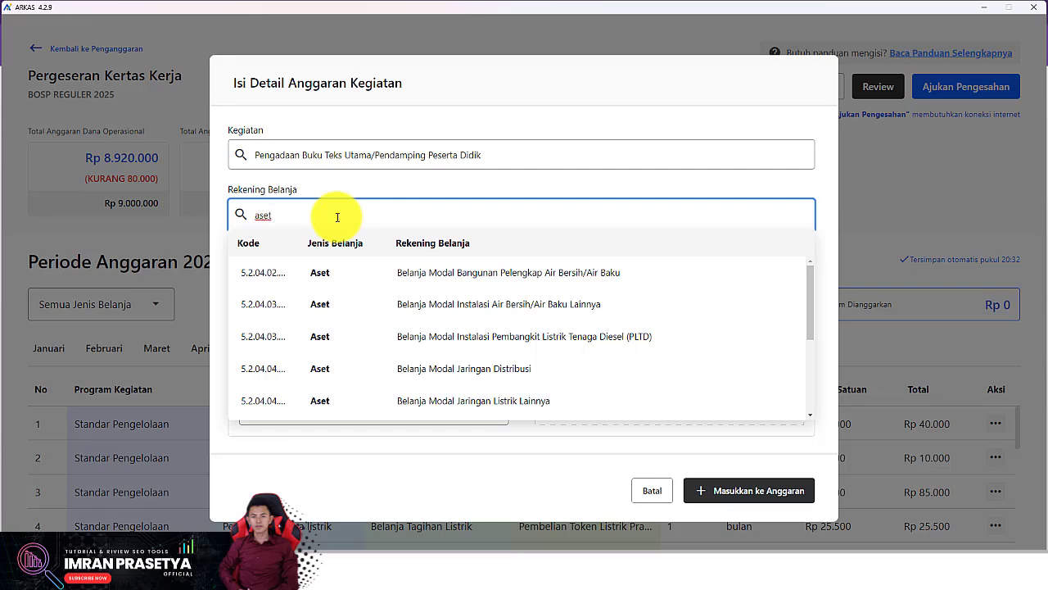
scroll(593, 367, down, 2)
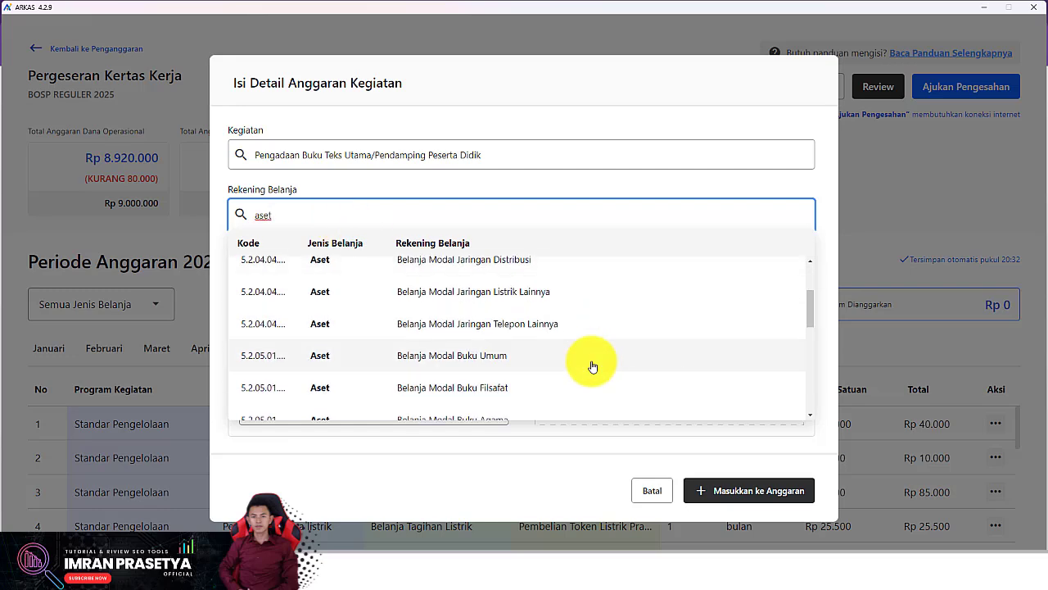
scroll(593, 366, down, 1)
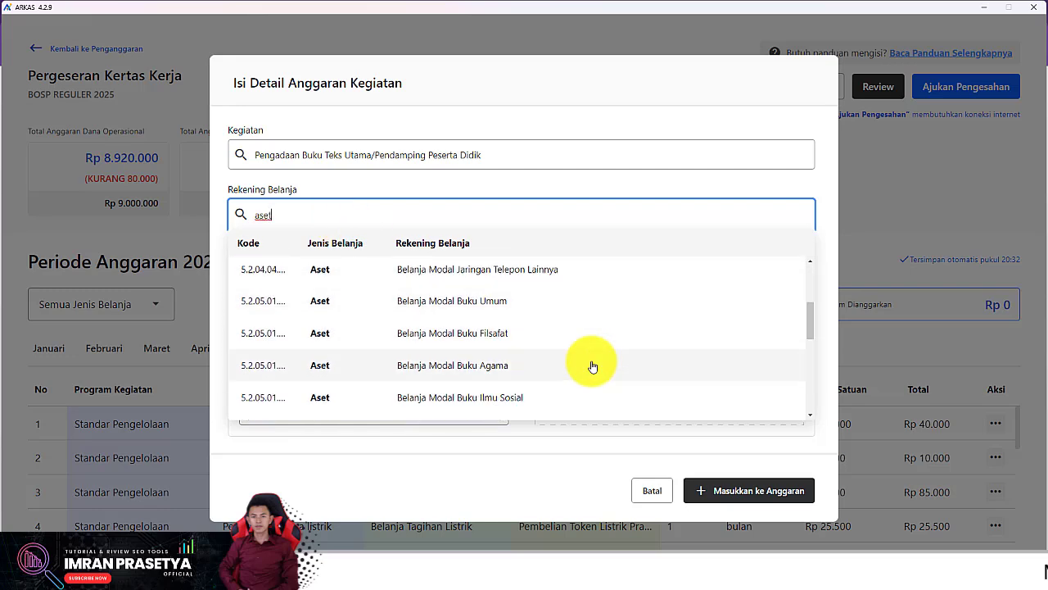
click(447, 341)
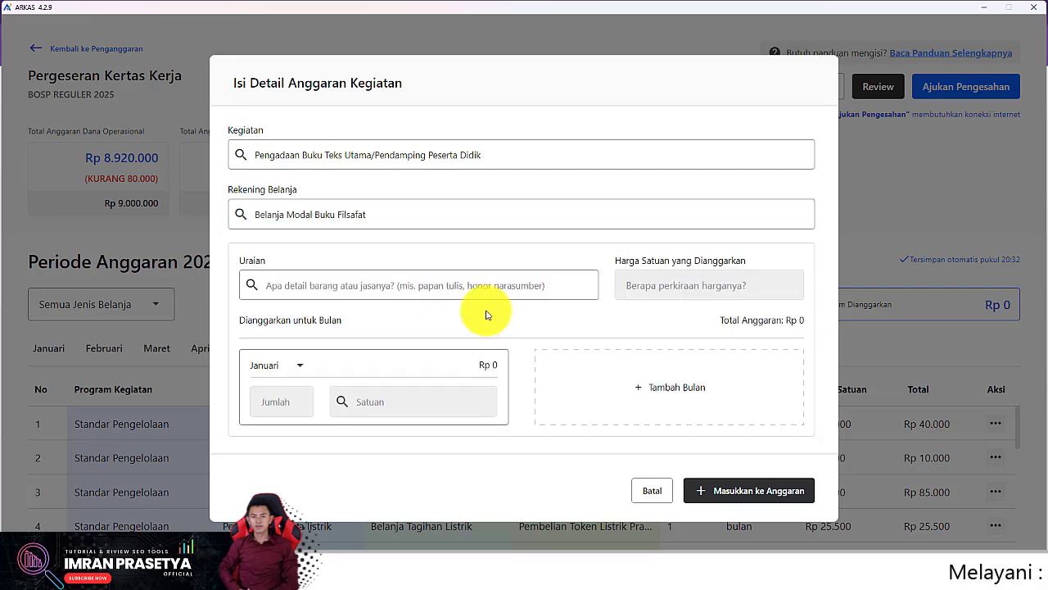
Step: Add Buku Siswa Kurmer IPAS SD Kelas 3 to the Januari budget at Rp 20.000 with a quantity of 1
click(389, 286)
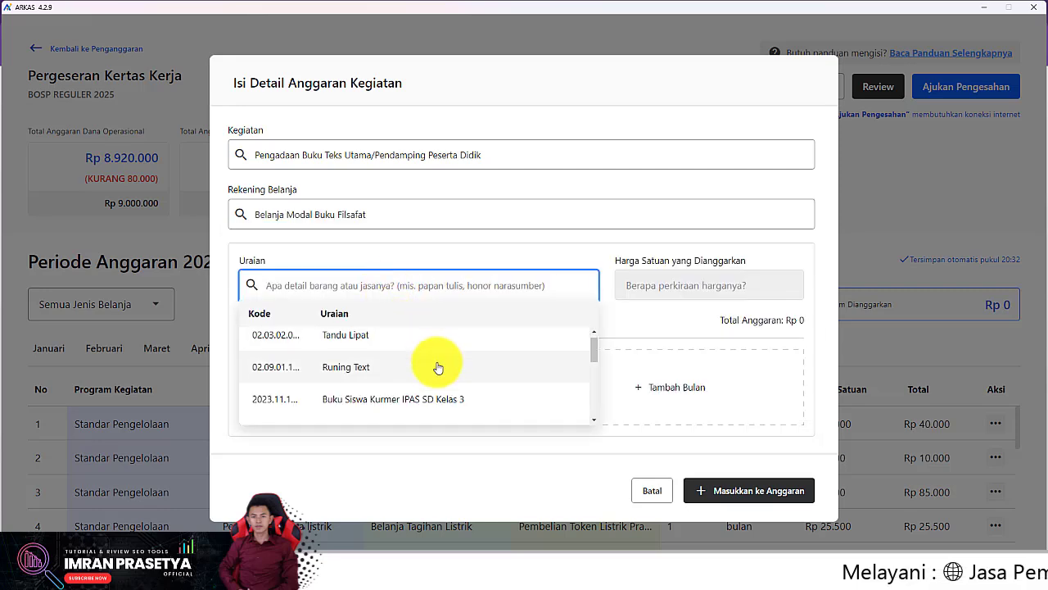
scroll(443, 374, down, 2)
scroll(380, 387, up, 2)
click(361, 407)
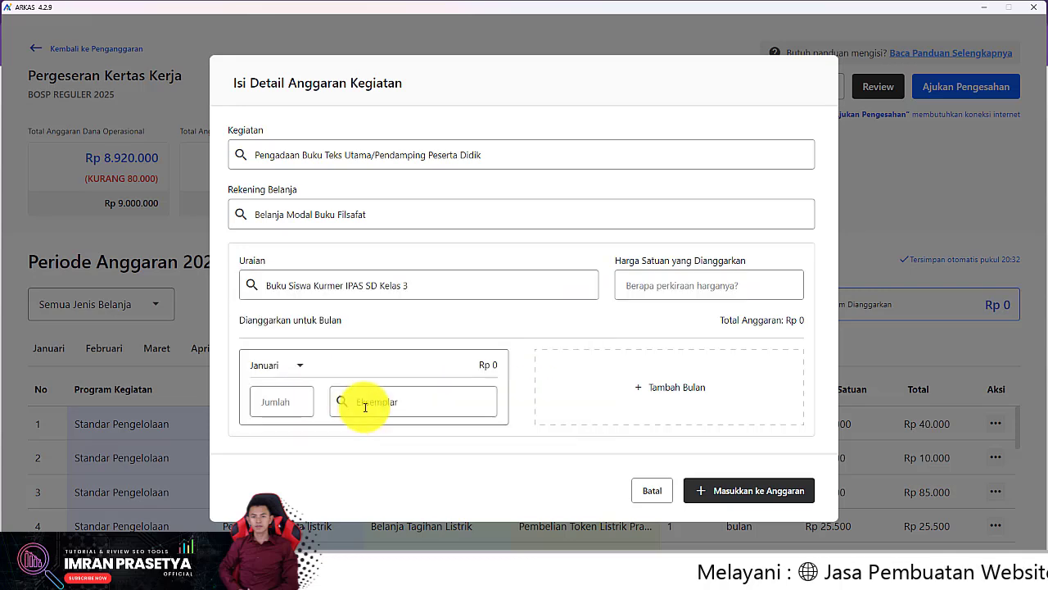
click(679, 281)
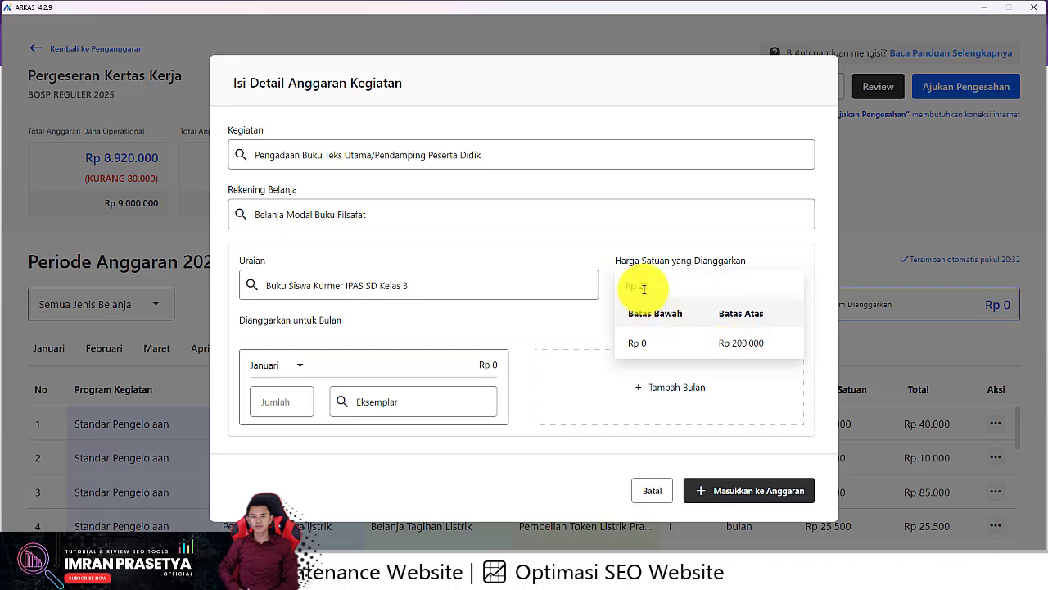
text(200000)
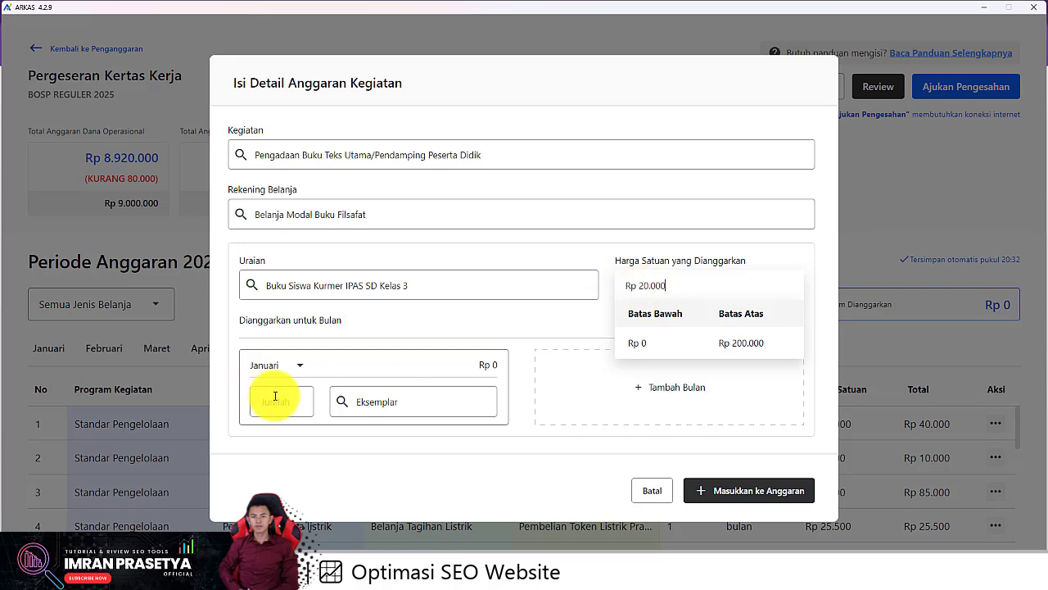
click(278, 400)
text(1)
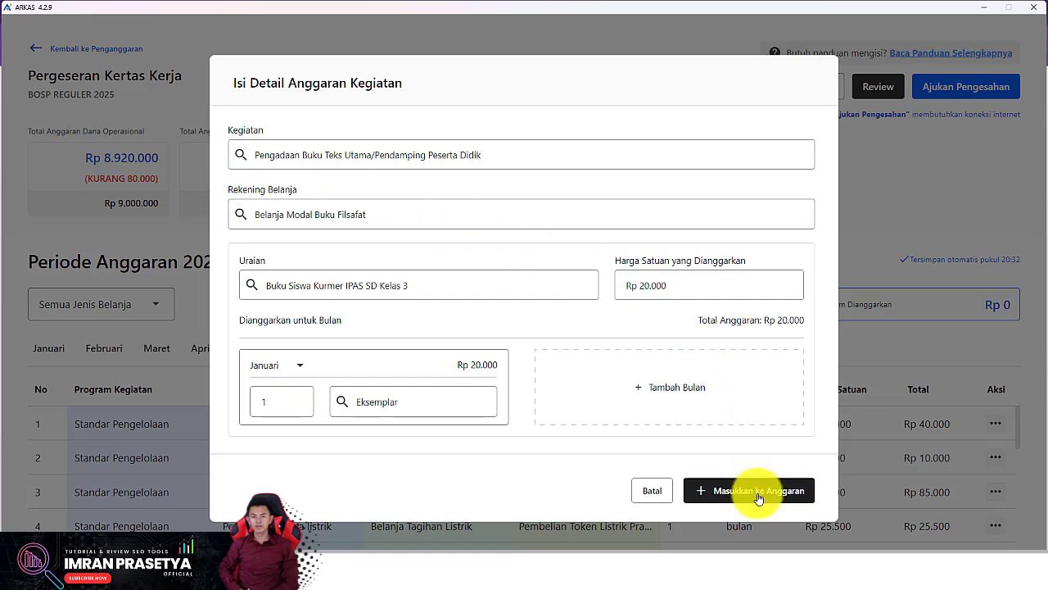
click(758, 496)
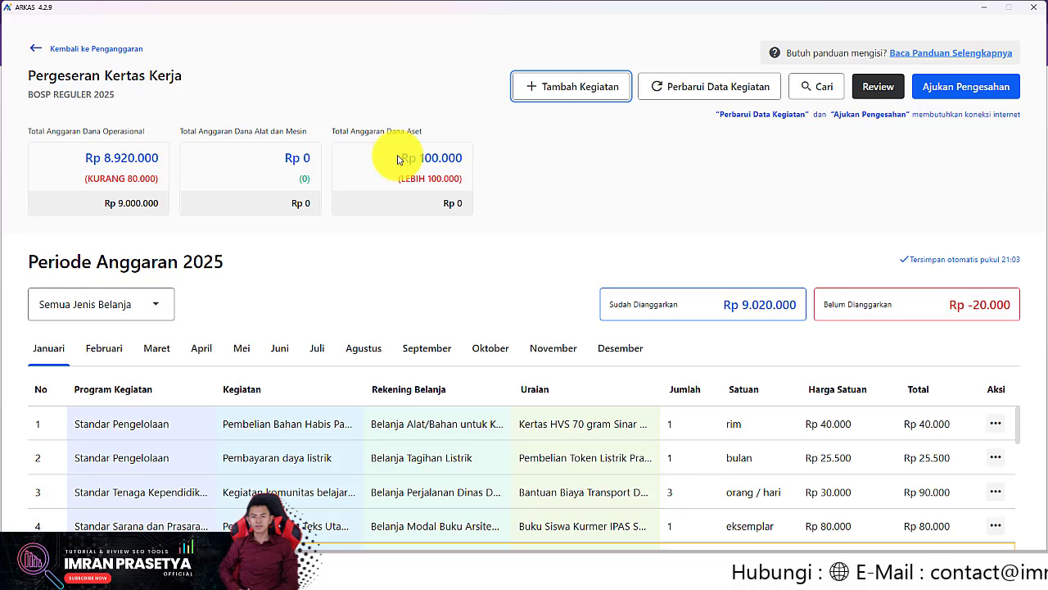
Step: Examine the Dana Aset total and look through the Januari and Juli budget entries
drag(374, 159, 402, 158)
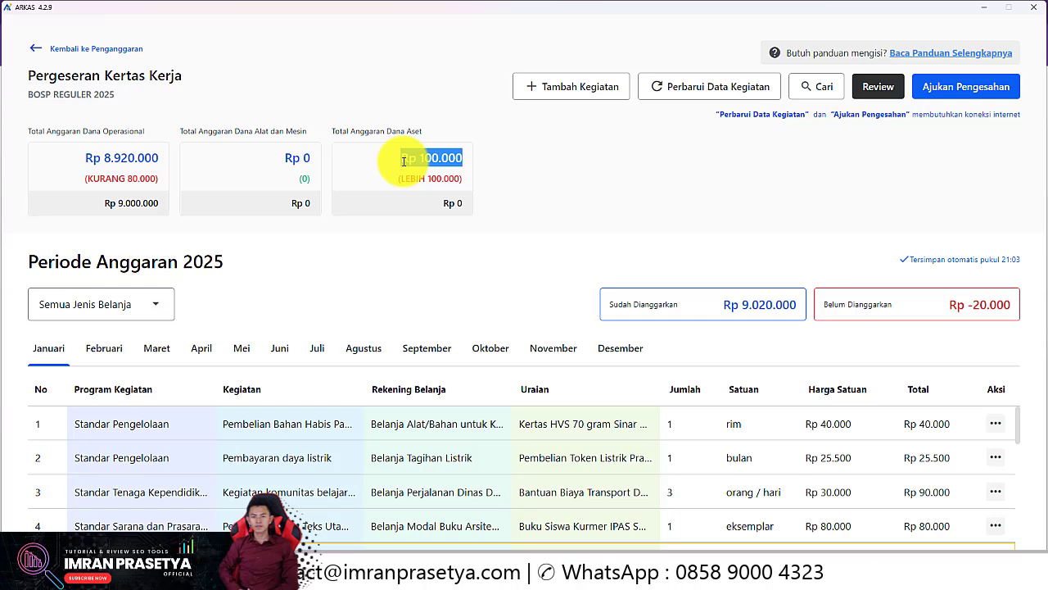
click(854, 221)
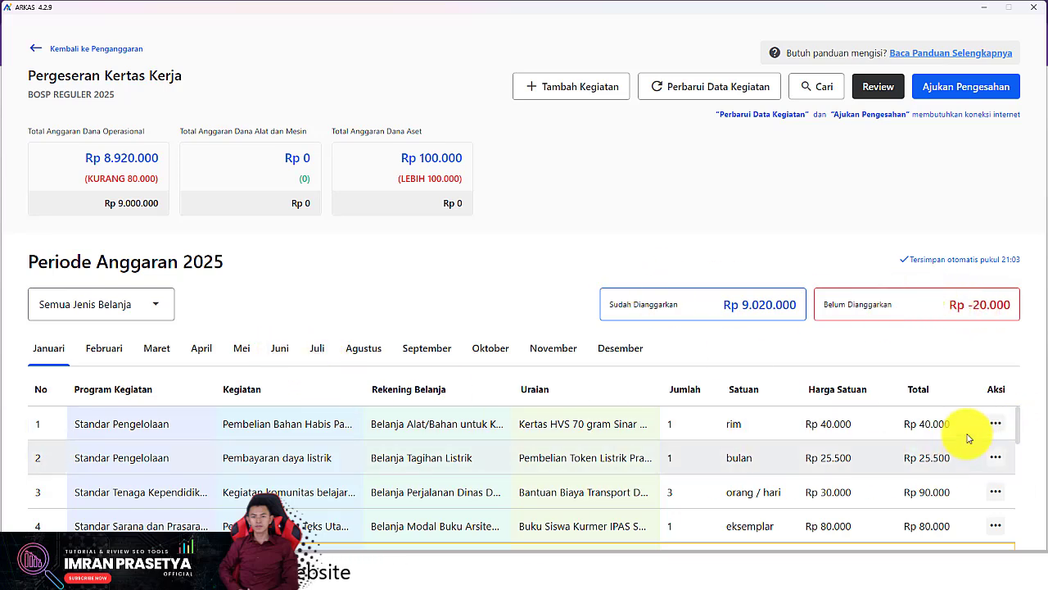
scroll(1018, 427, down, 5)
scroll(1010, 508, up, 2)
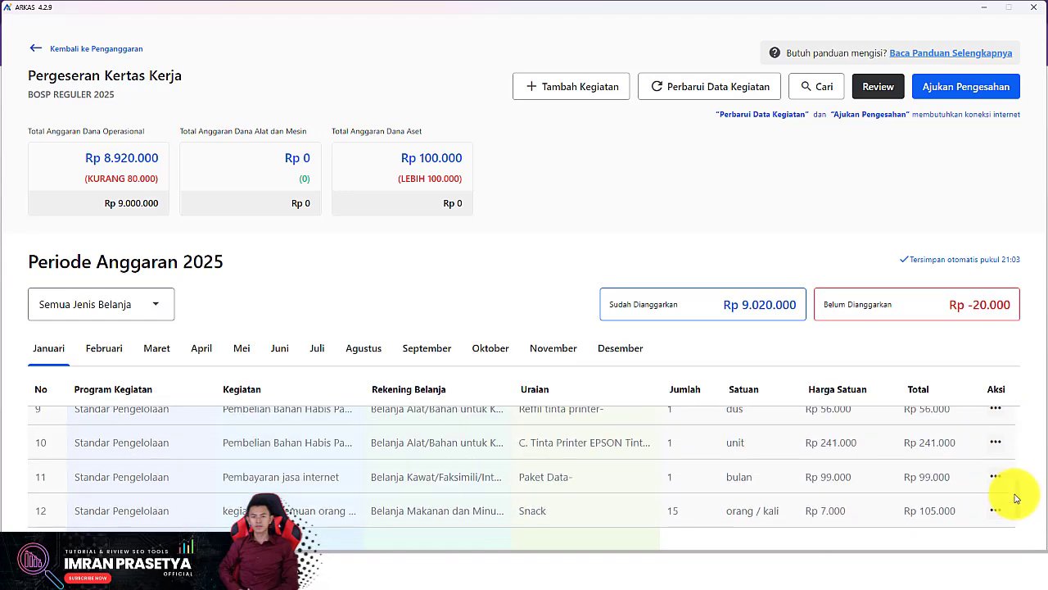
scroll(1016, 485, up, 5)
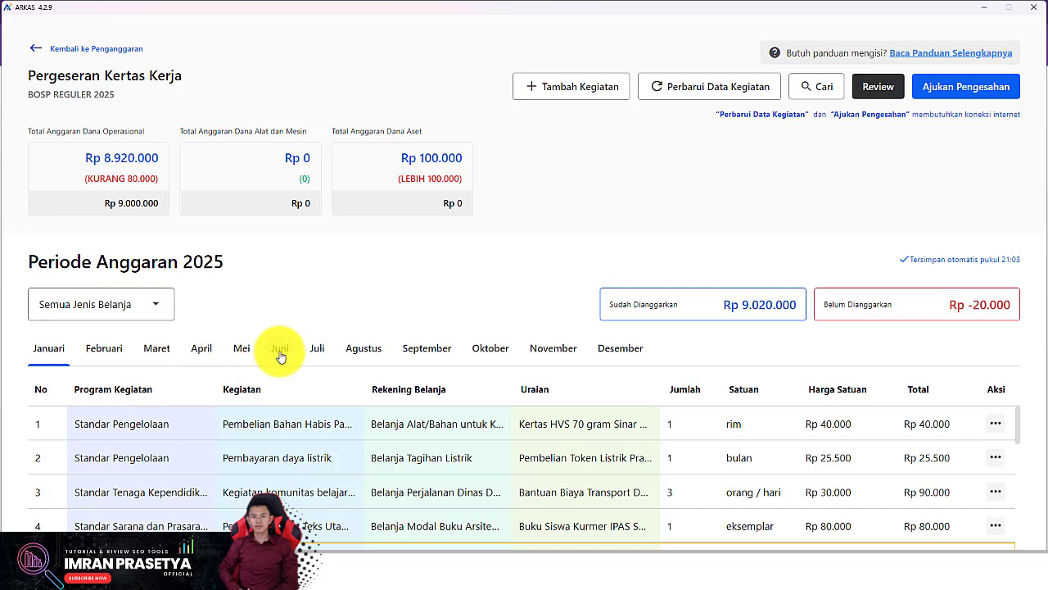
click(317, 357)
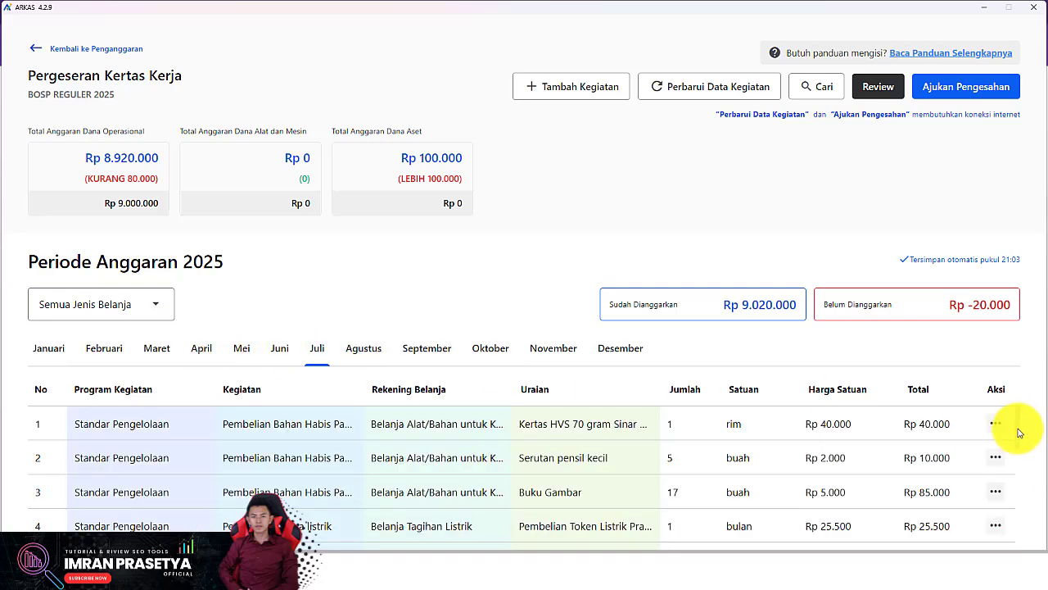
scroll(1013, 483, down, 5)
scroll(1012, 519, up, 3)
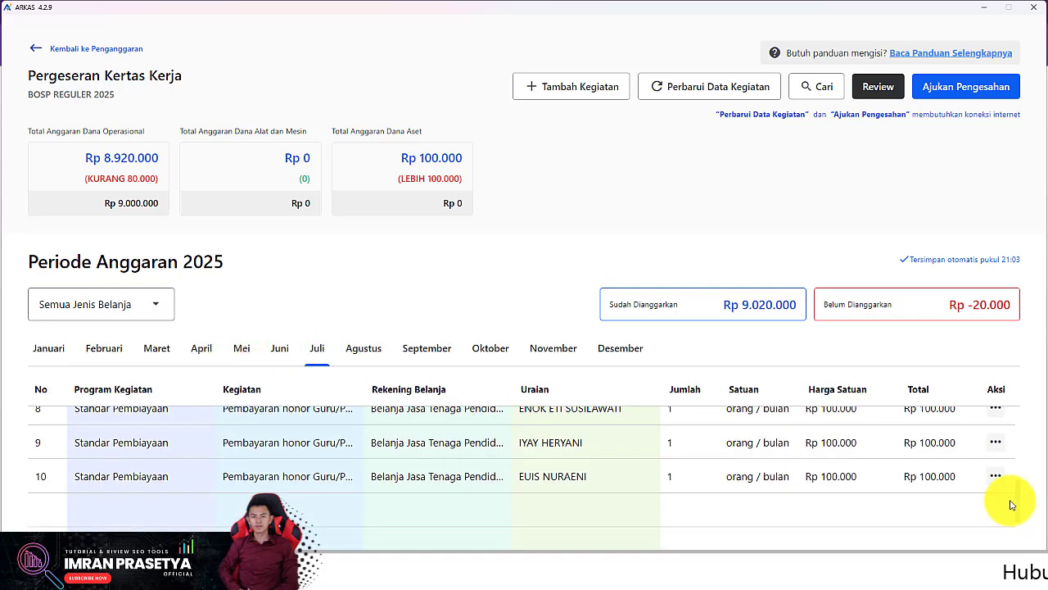
scroll(1011, 487, up, 5)
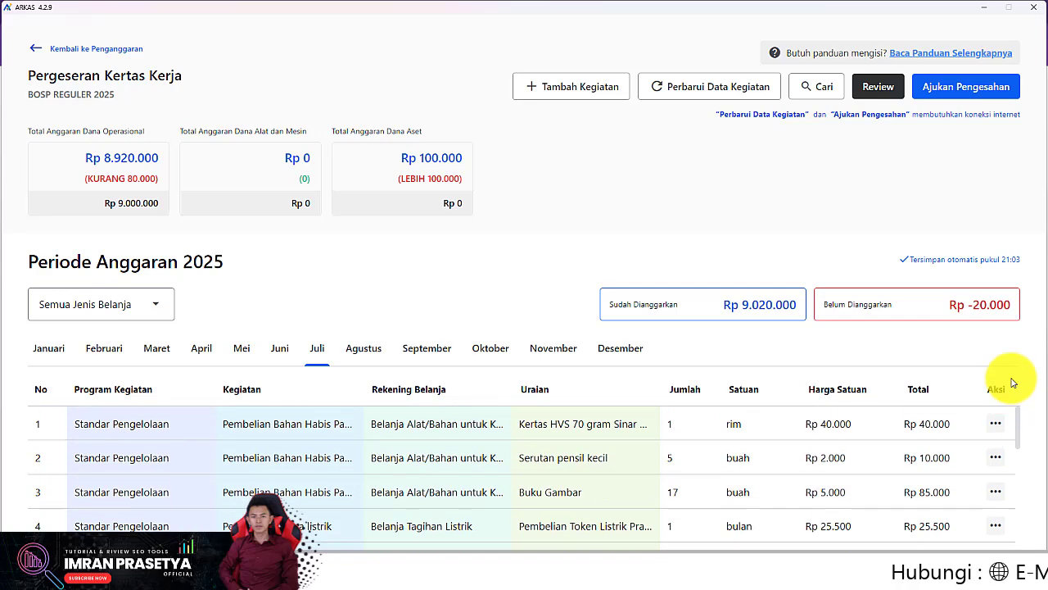
Step: Set the Januari Belanja Modal Buku Filsafat entry's quantity to 0 and update the budget
click(50, 348)
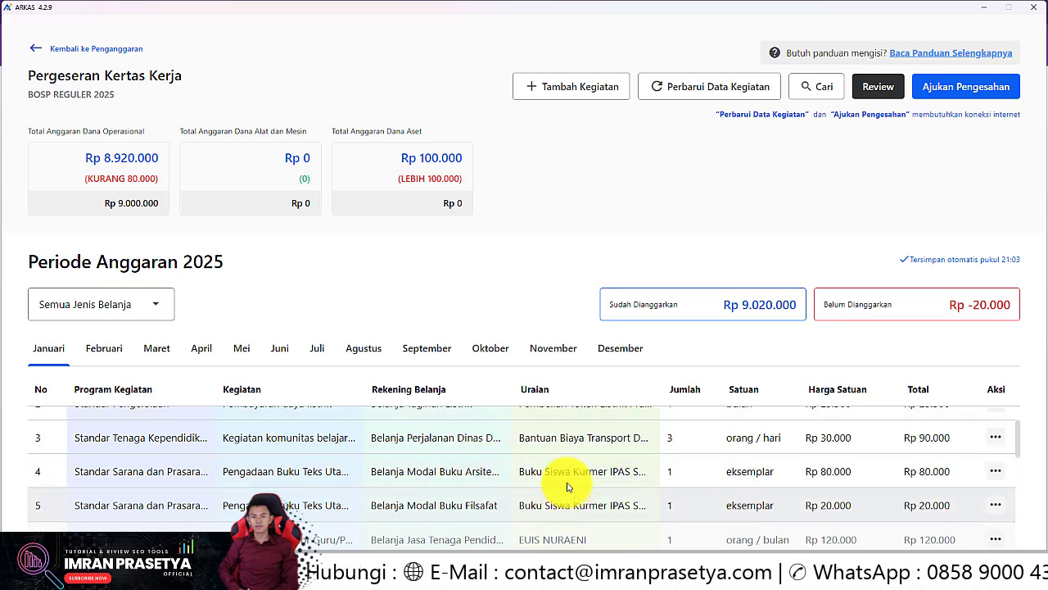
click(995, 507)
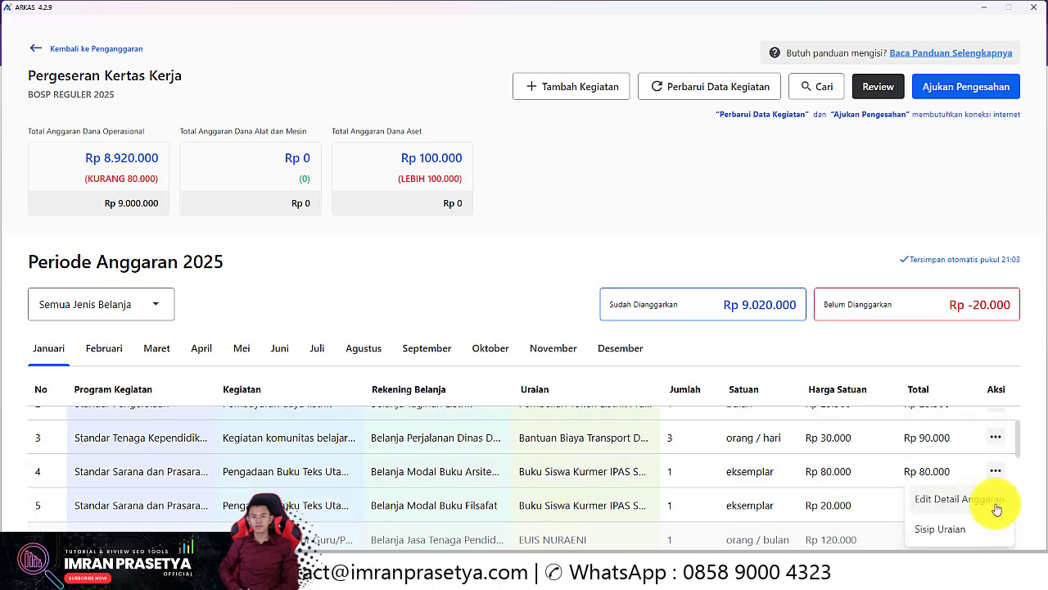
click(938, 501)
scroll(524, 360, down, 1)
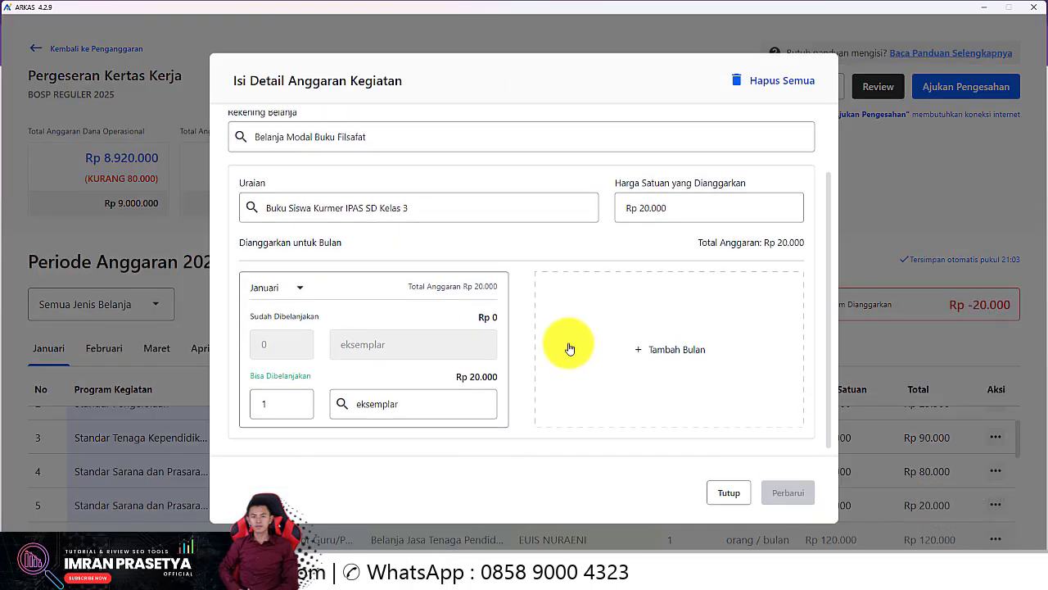
click(255, 403)
key(BackSpace)
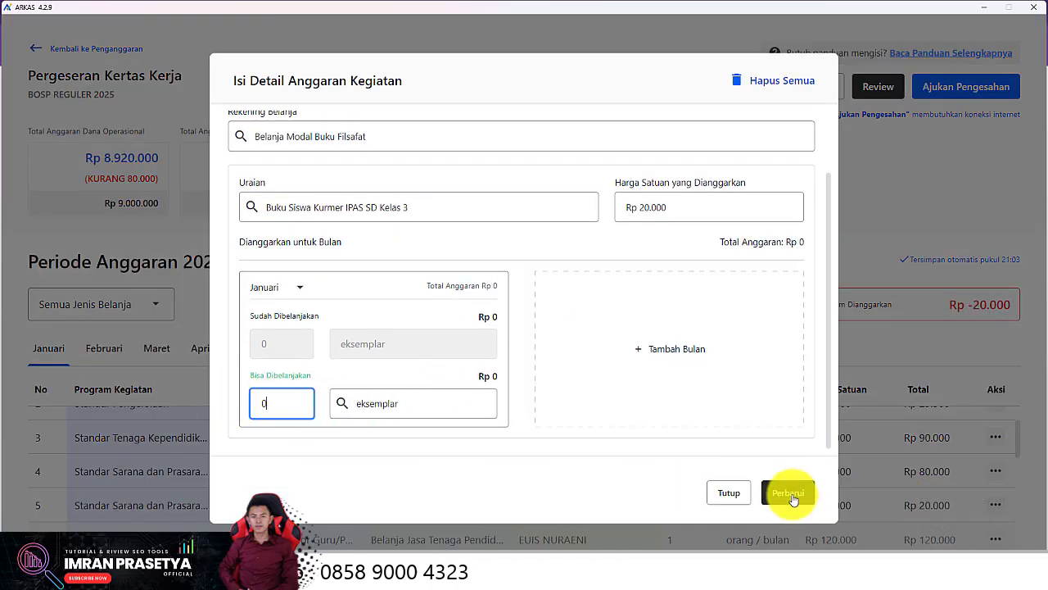
click(788, 492)
click(660, 354)
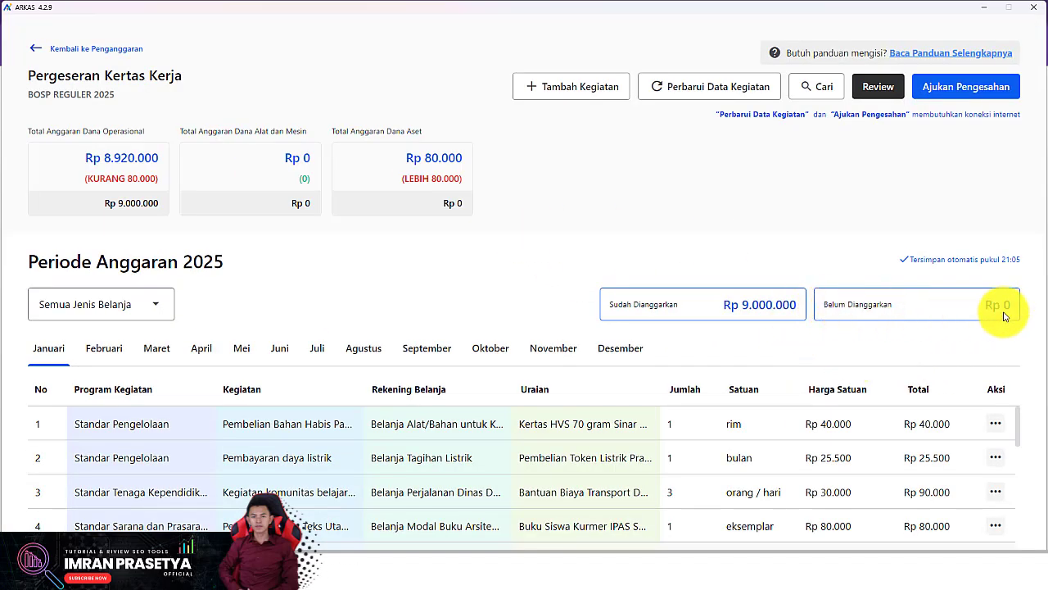
Step: Compare the Dana Aset LEBIH amount with the Dana Operasional KURANG amount
drag(480, 182, 401, 179)
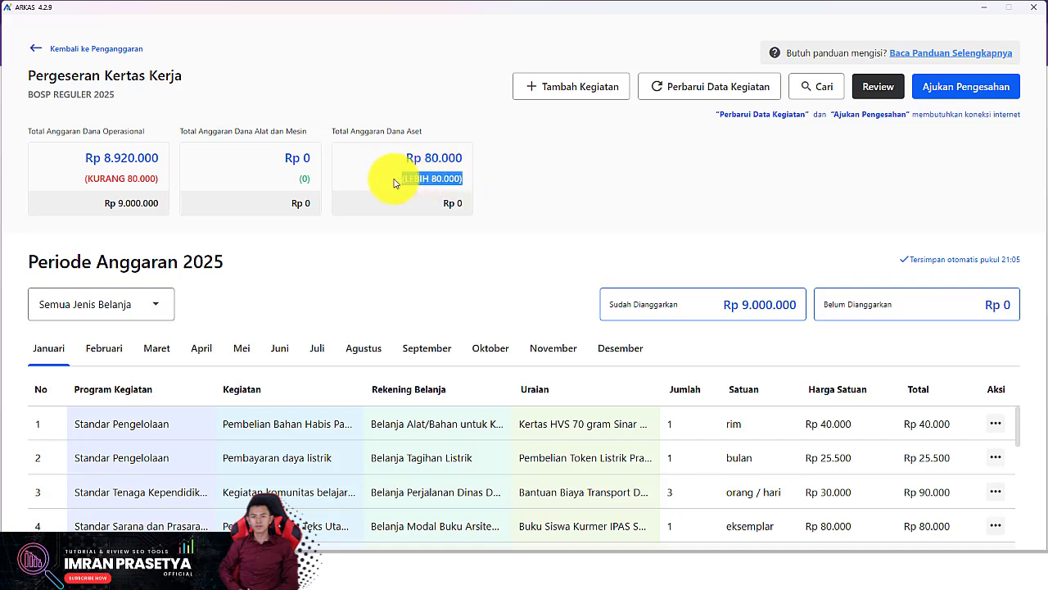
triple_click(151, 180)
click(693, 188)
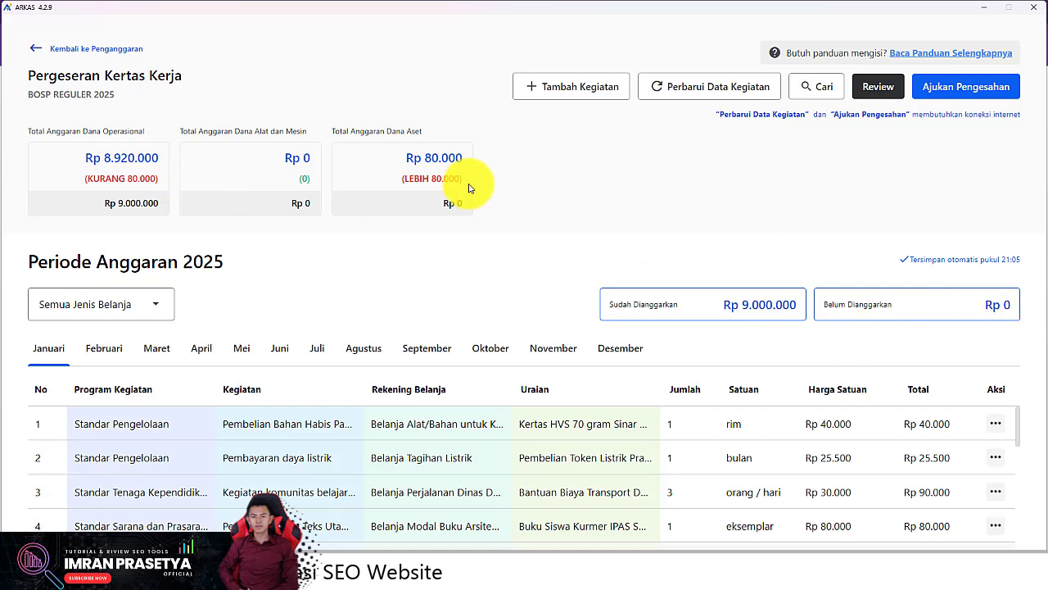
Step: Examine the budgeted totals, KURANG and LEBIH differences, and base amounts of Dana Operasional and Dana Aset in the budget summary
drag(468, 188, 73, 187)
click(599, 194)
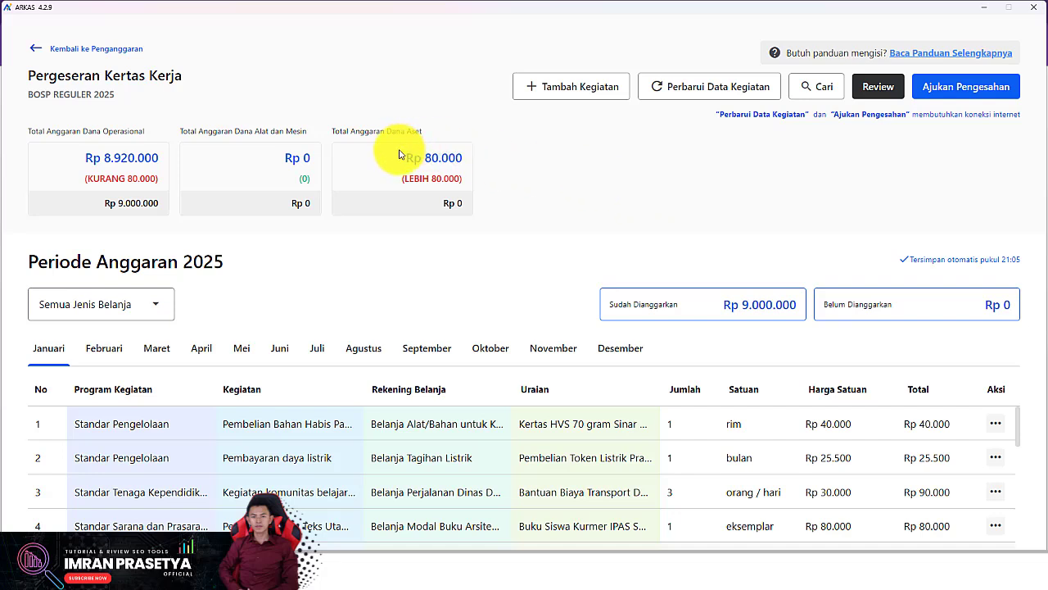
drag(469, 161, 414, 160)
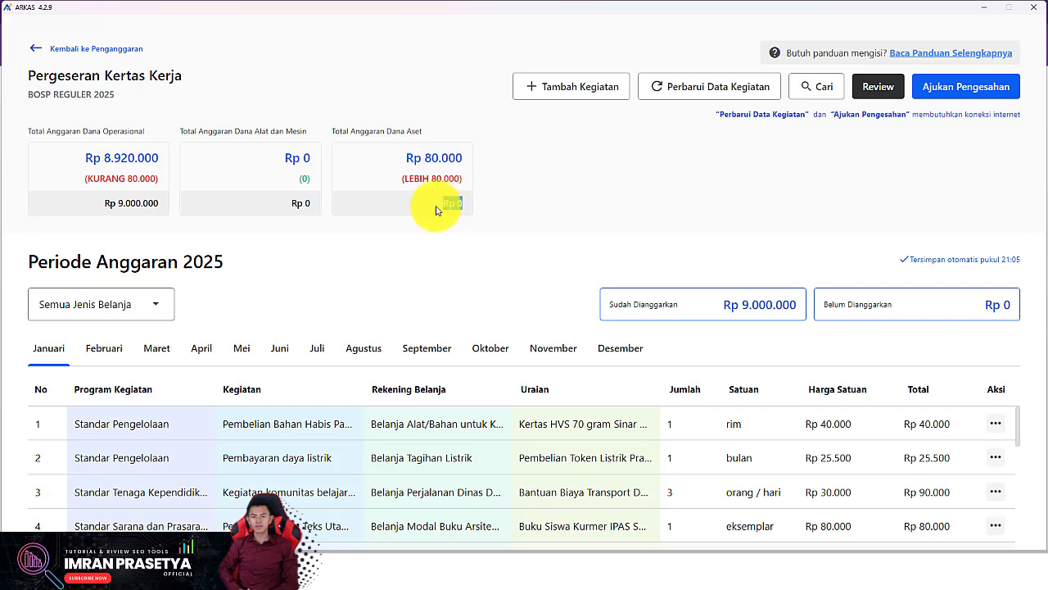
drag(451, 203, 261, 163)
drag(163, 208, 78, 167)
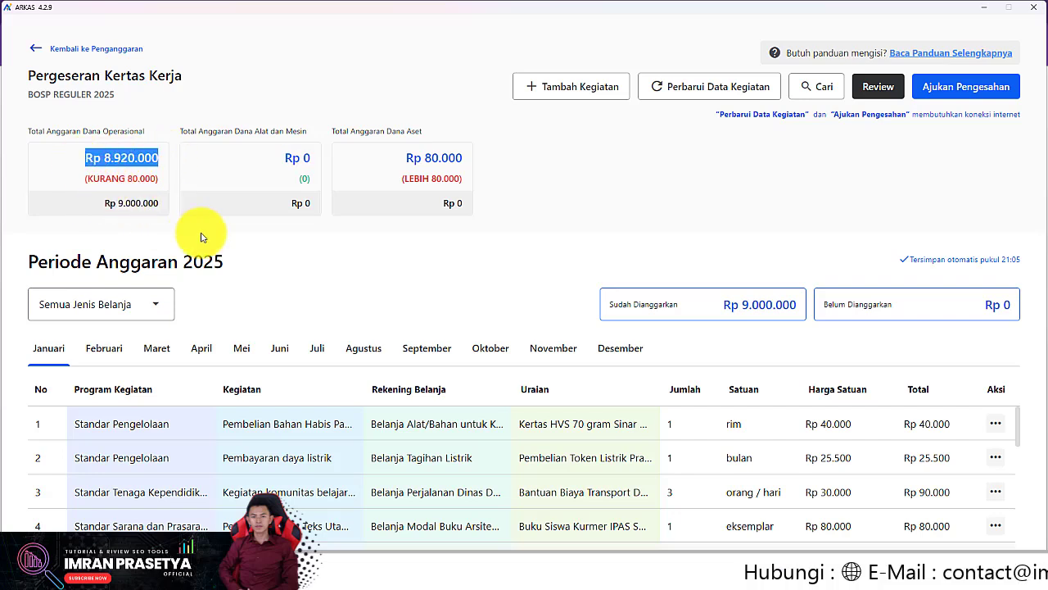
click(164, 215)
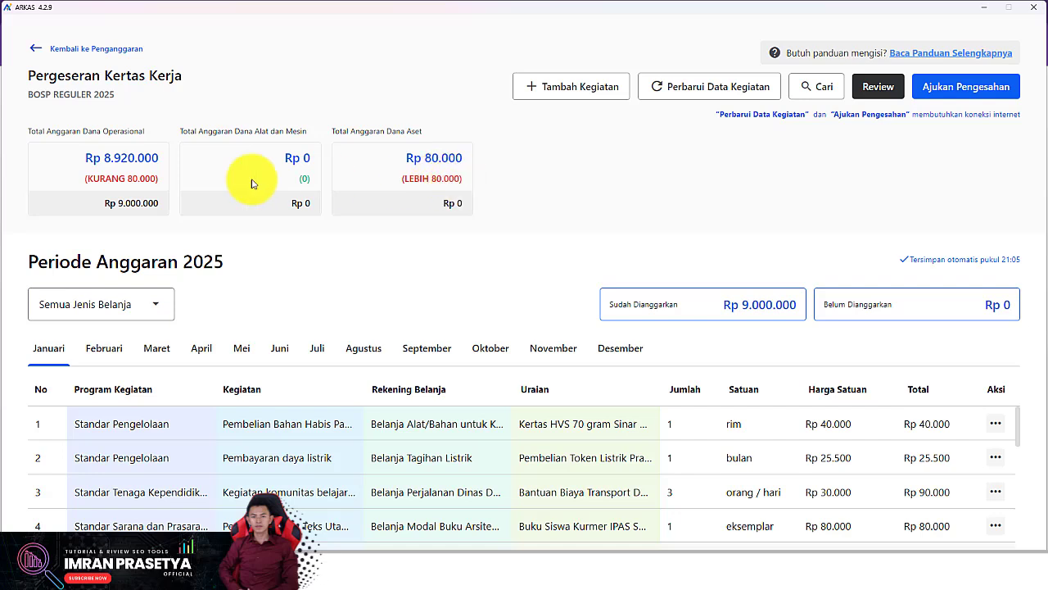
drag(145, 180, 86, 178)
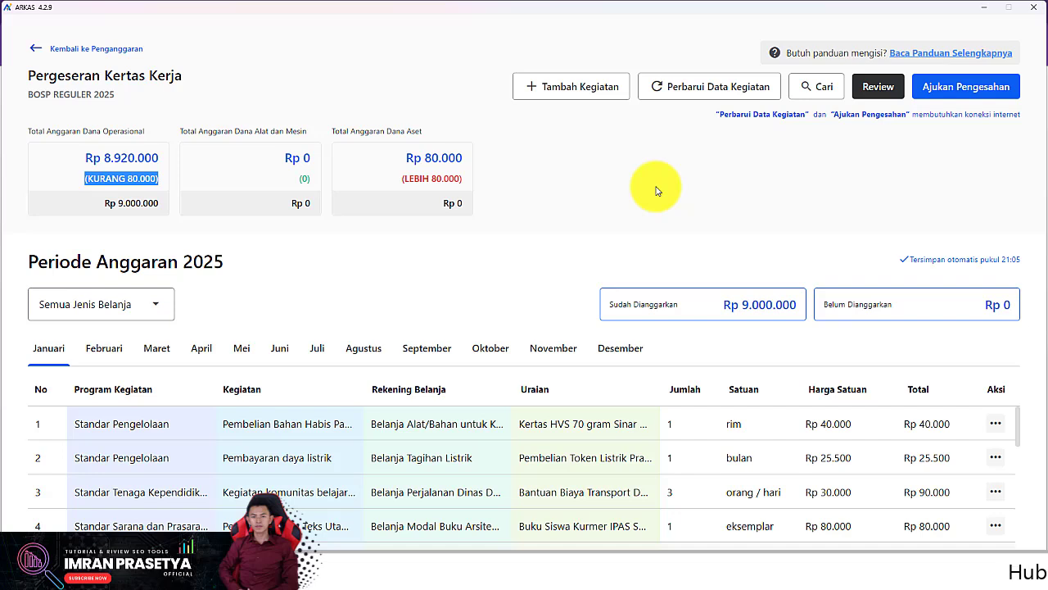
click(608, 187)
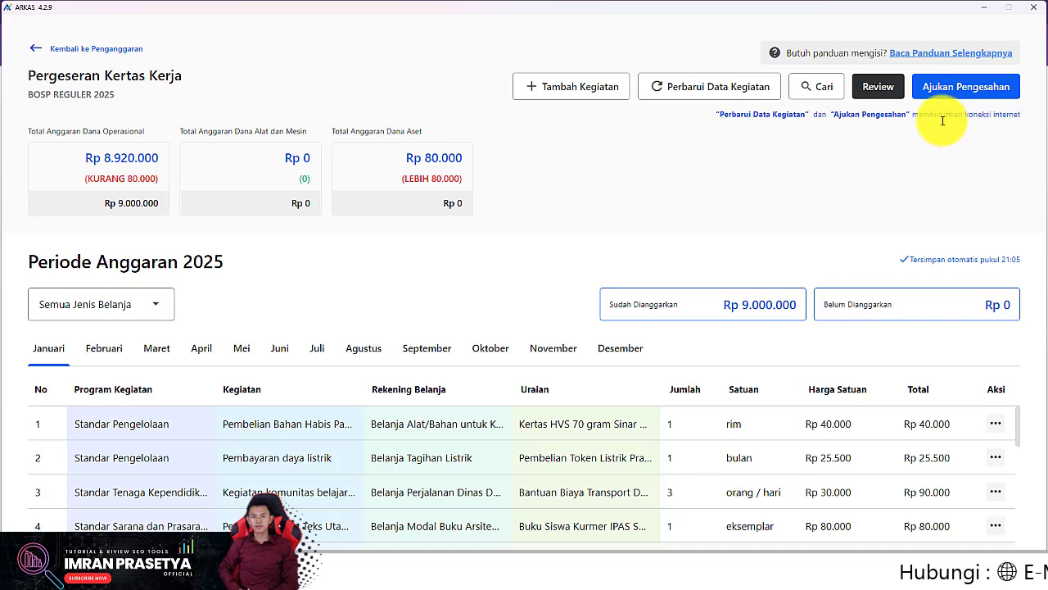
drag(489, 184, 129, 183)
click(47, 182)
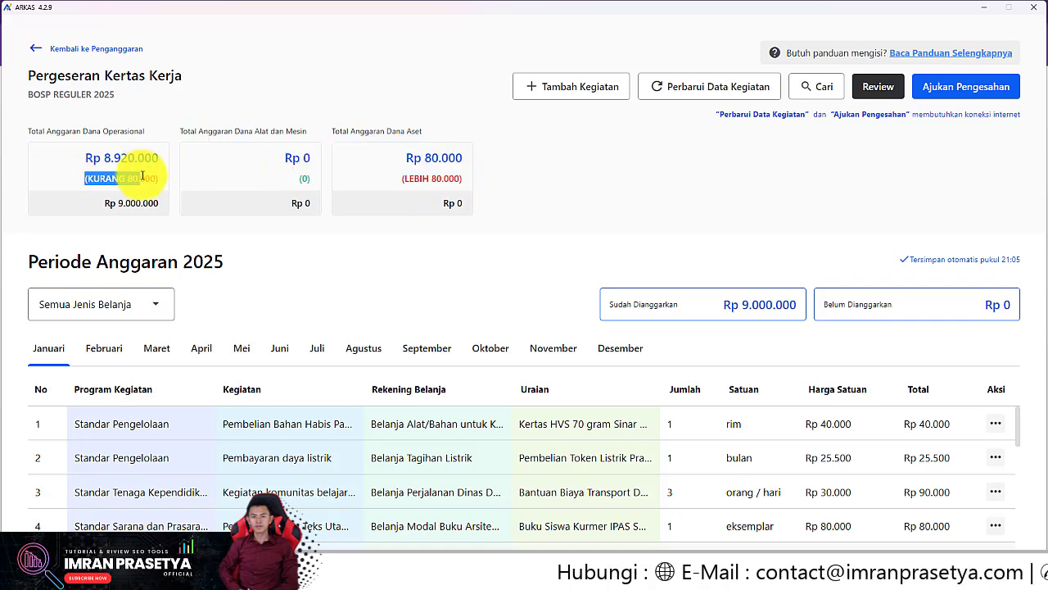
click(353, 177)
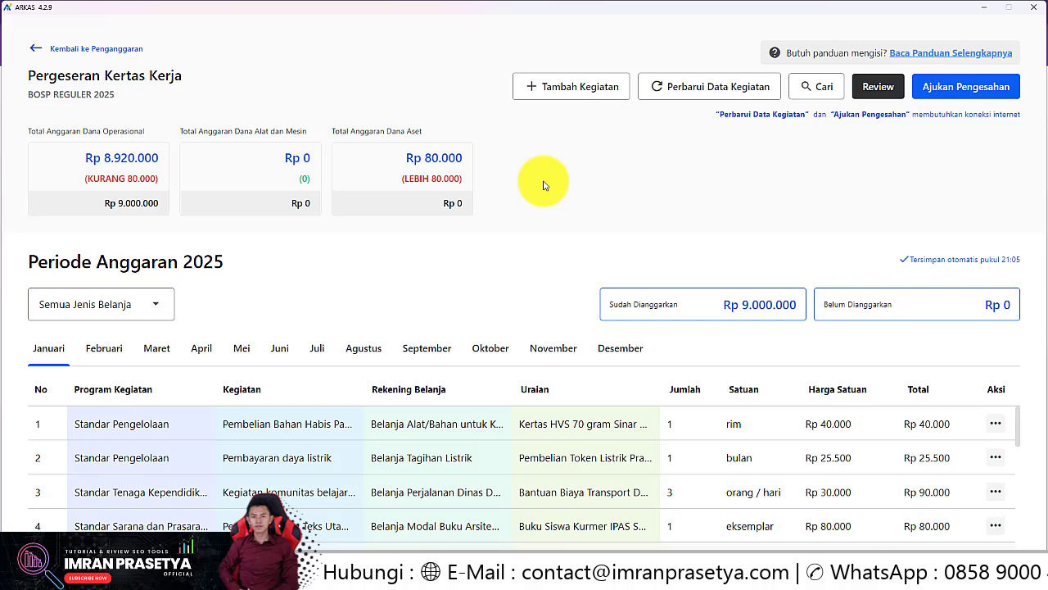